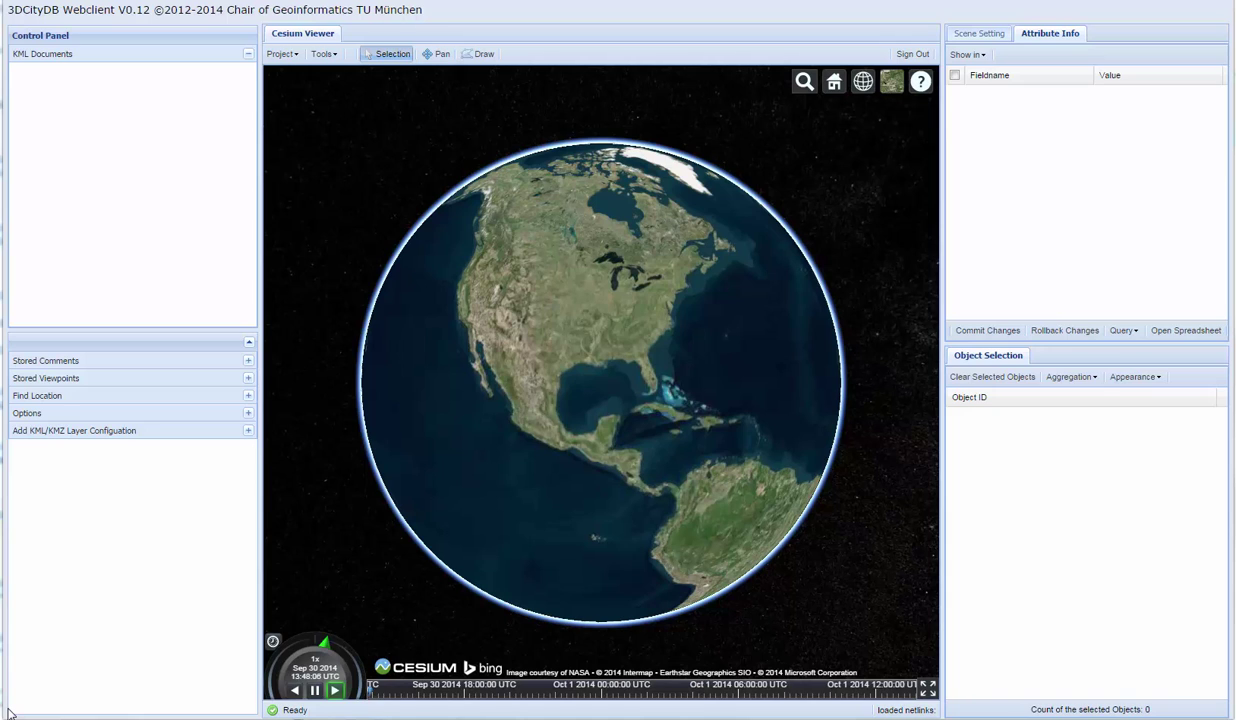
Step: Search 'new york' to fly the globe there and expand the KML/KMZ layer configuration
click(772, 82)
text(new)
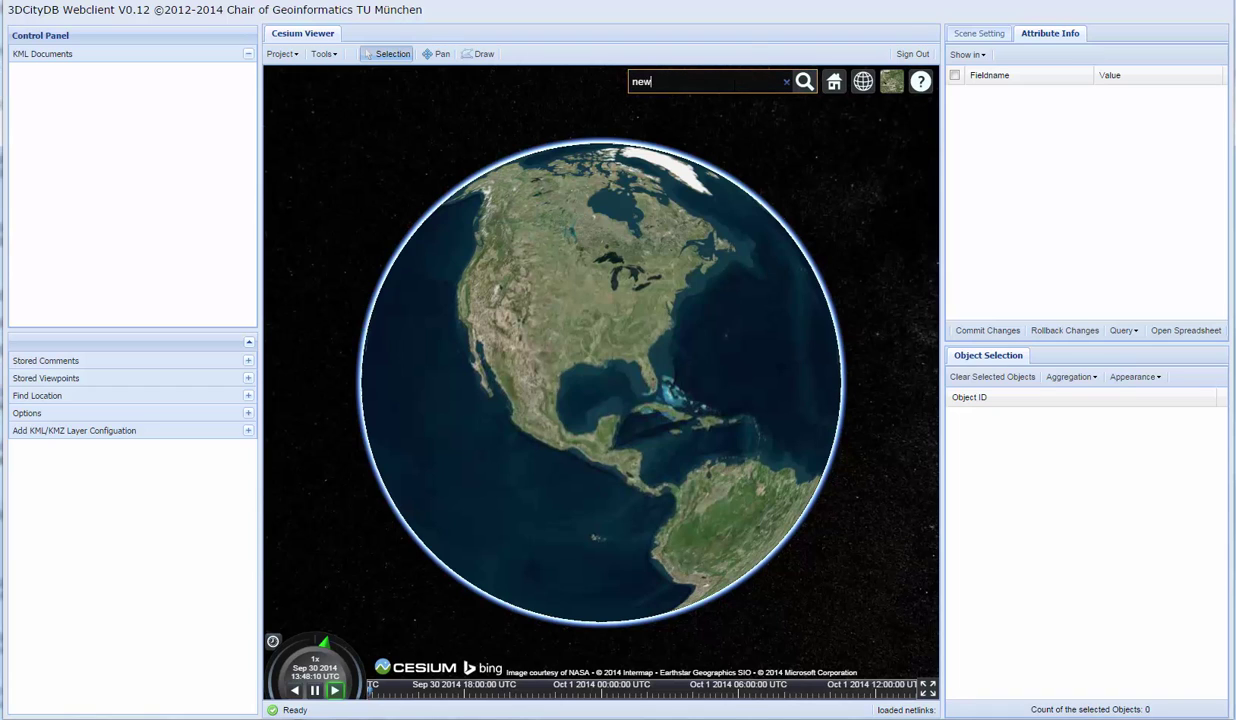
text( york)
key(Return)
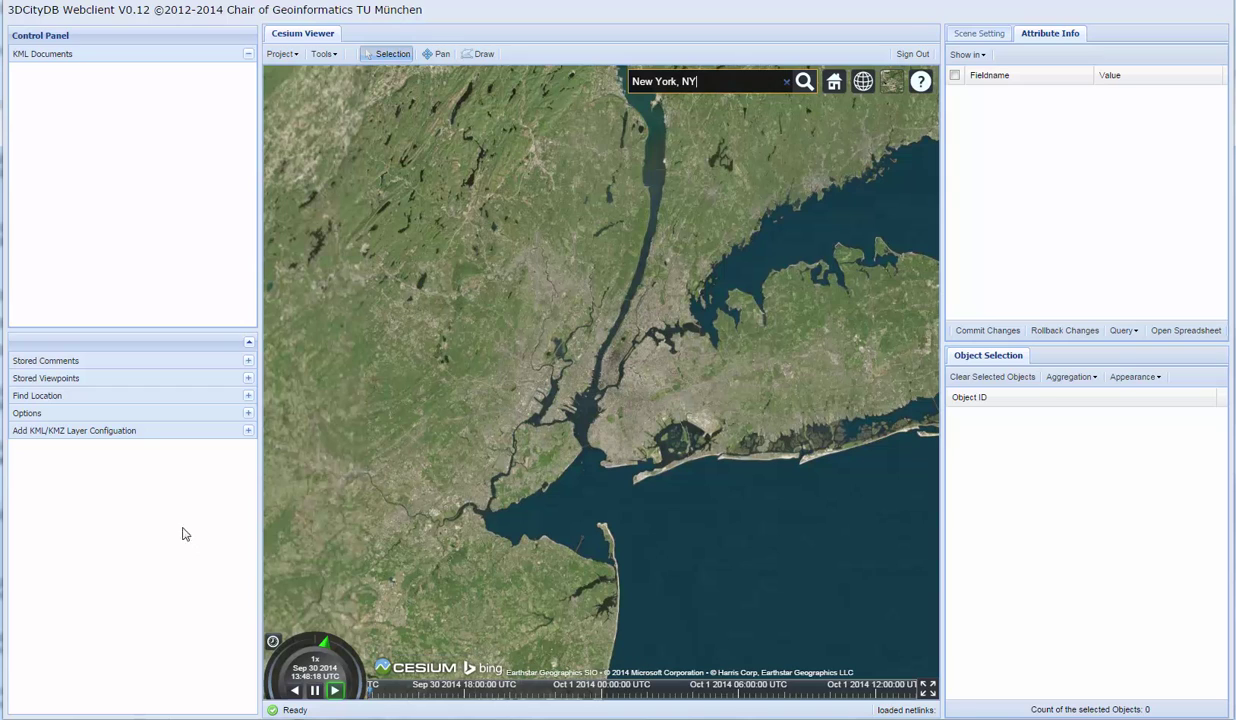
click(130, 432)
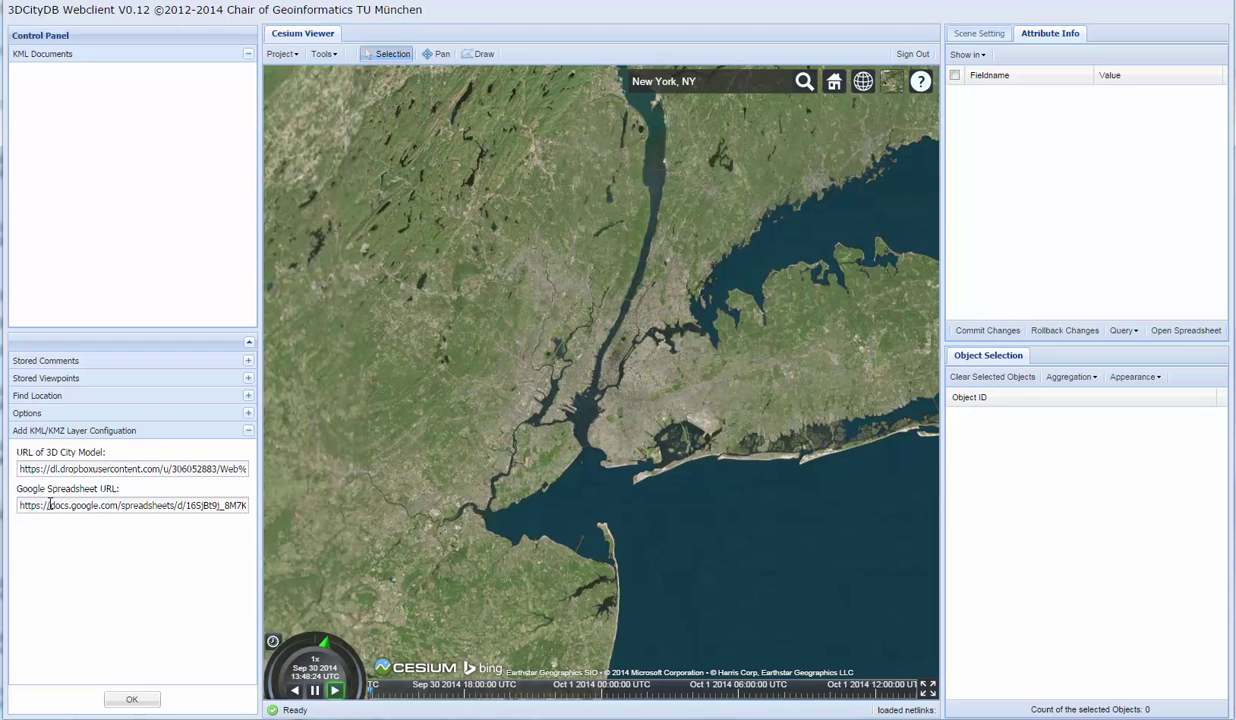
Step: Add the StatenIsland city model layer, collapse its configuration, and select it
click(120, 699)
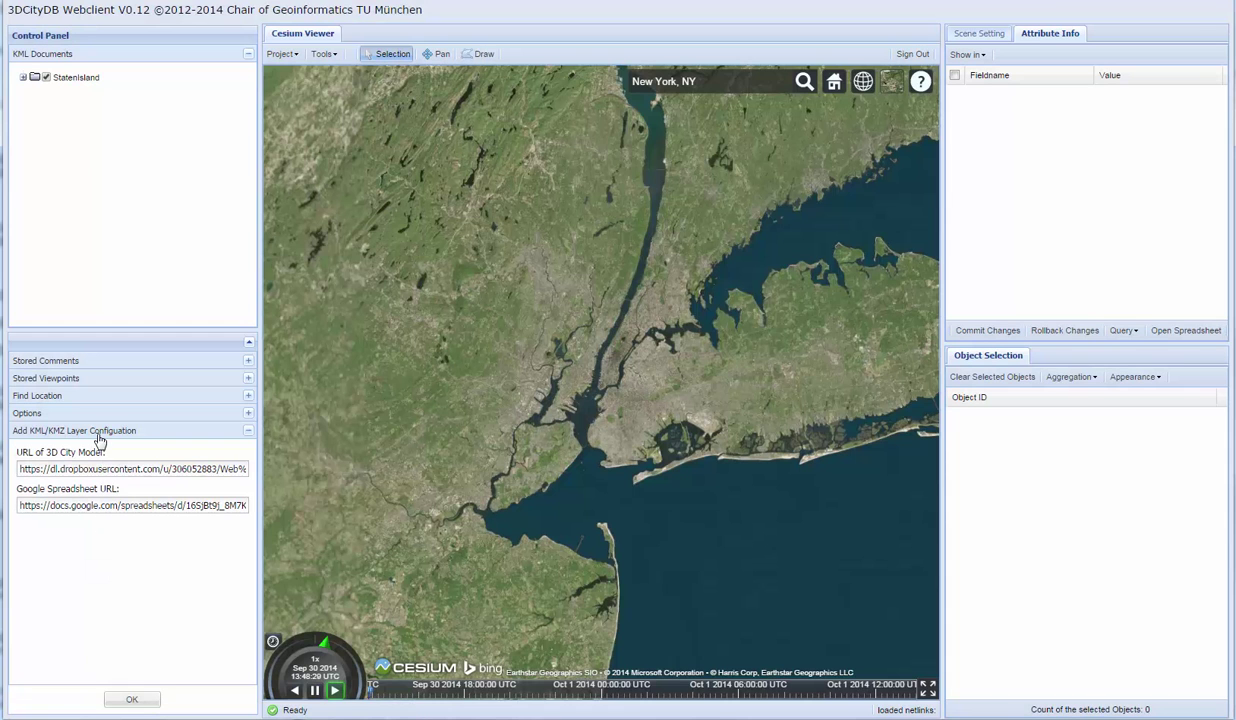
click(100, 431)
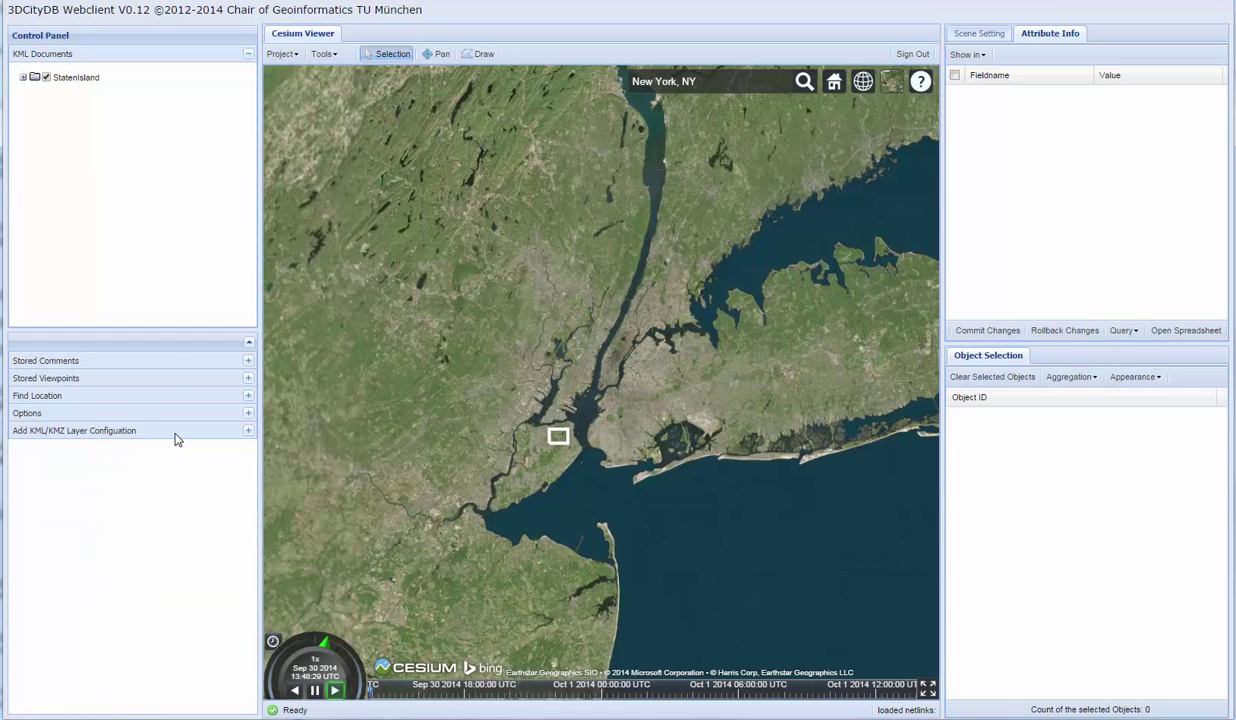
click(72, 80)
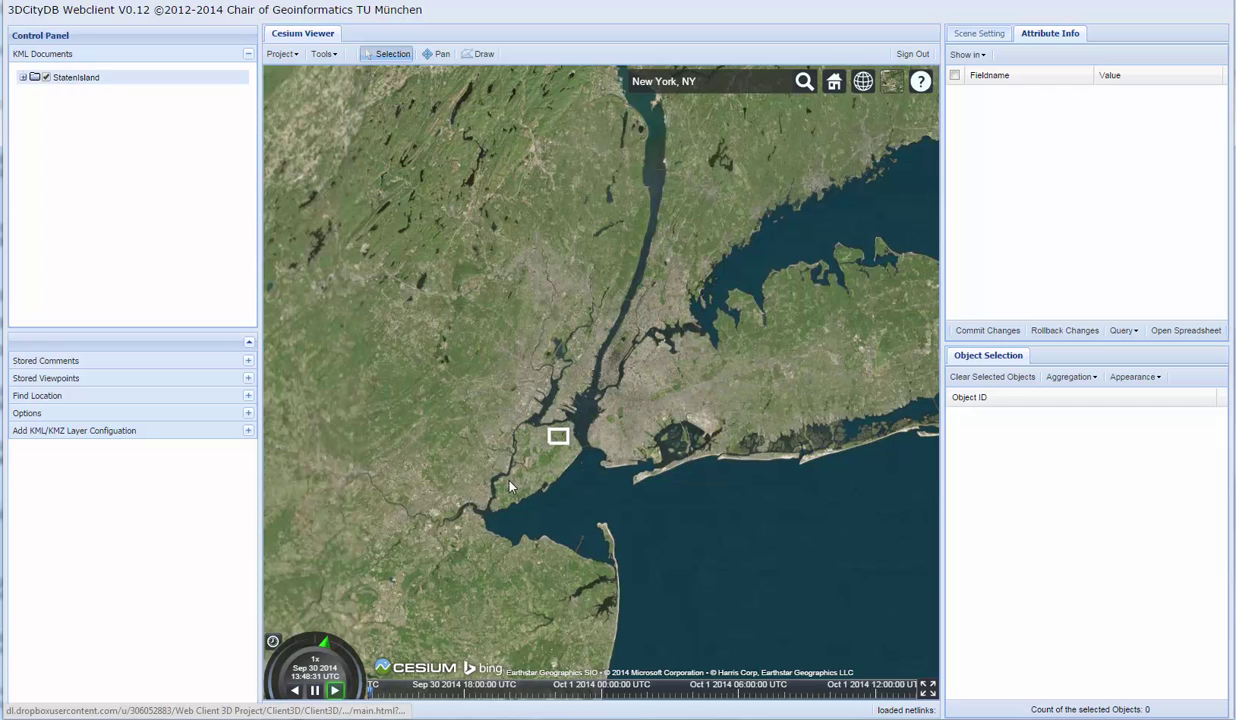
Step: Zoom and pan in over Staten Island, tilting the view to show extruded 3D buildings
scroll(560, 478, up, 5)
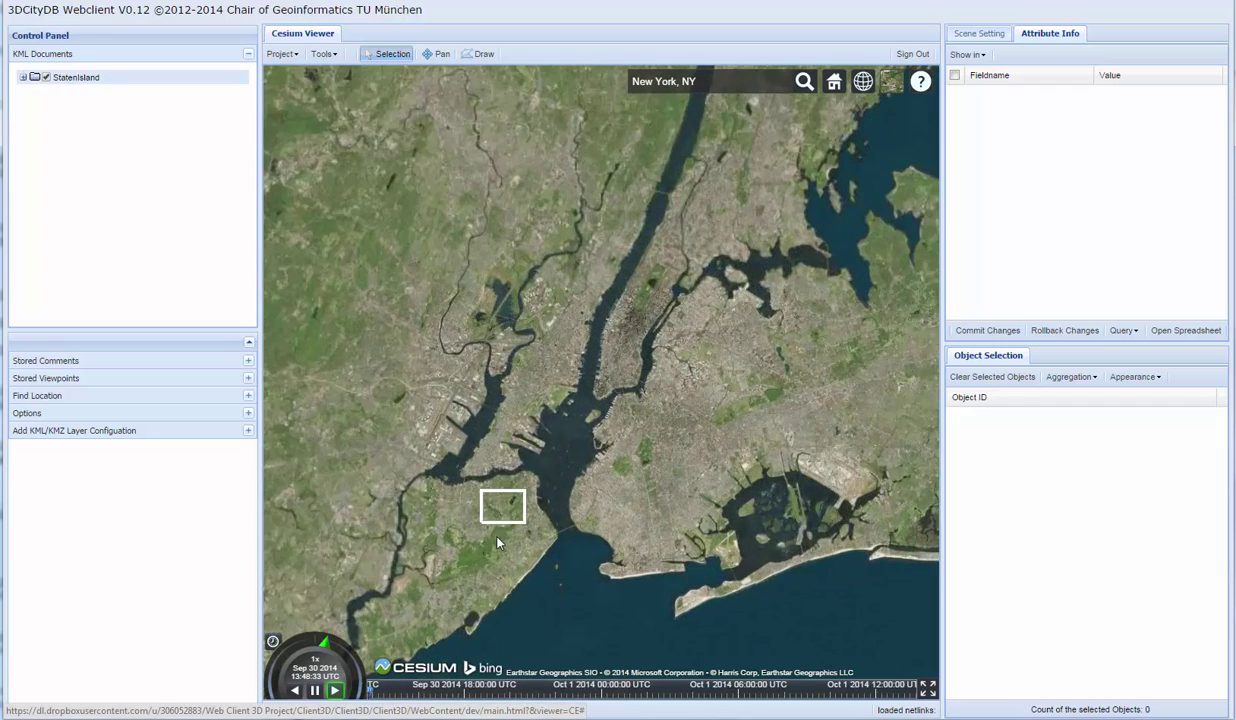
scroll(548, 468, up, 5)
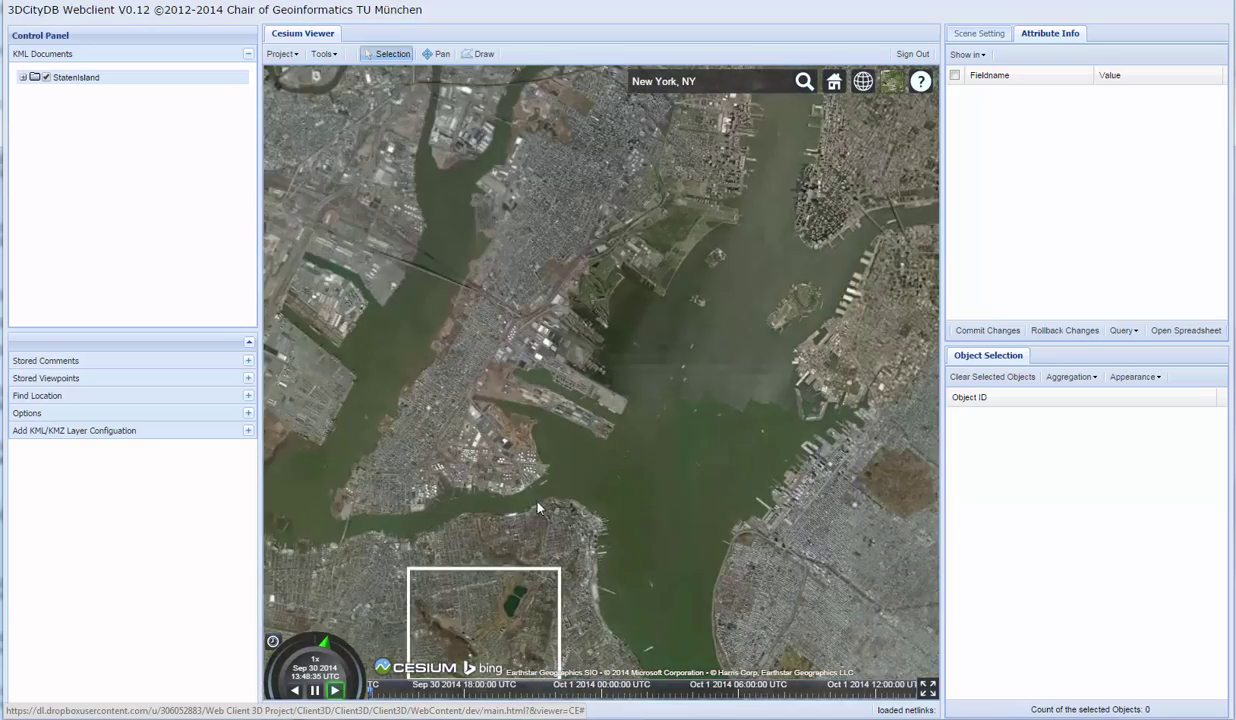
drag(530, 568, 577, 398)
scroll(577, 398, up, 5)
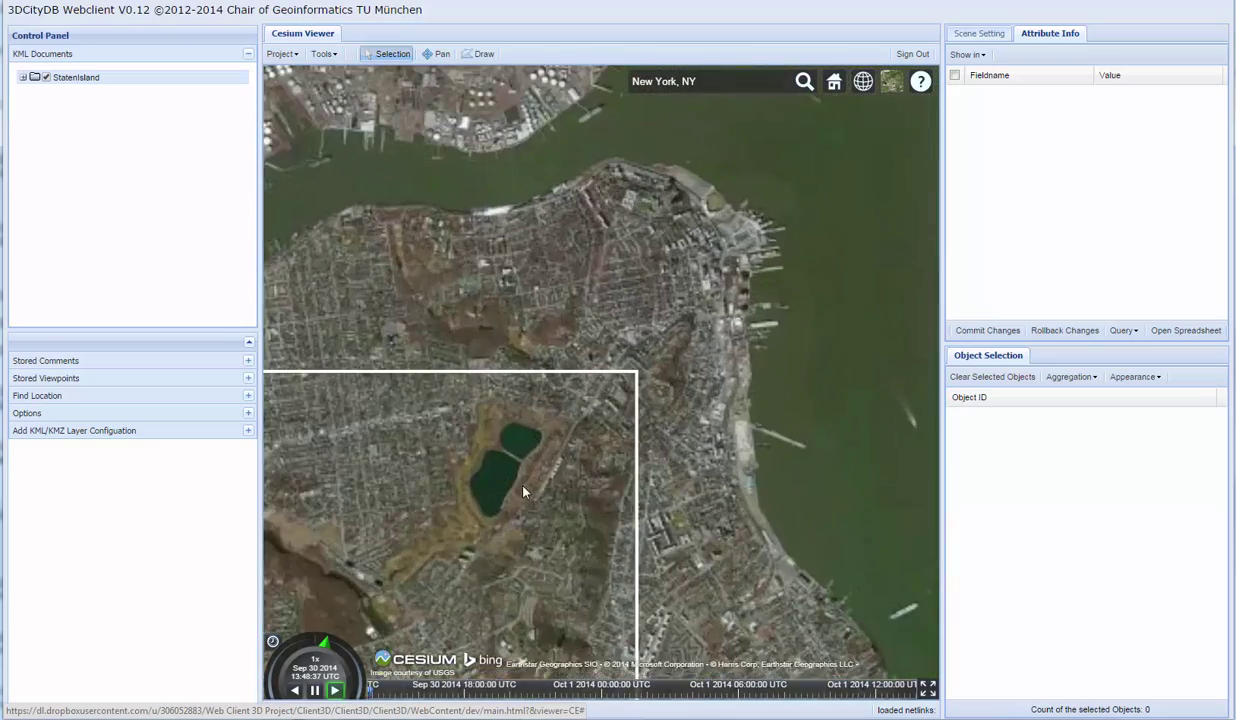
drag(483, 479, 689, 388)
scroll(689, 388, up, 5)
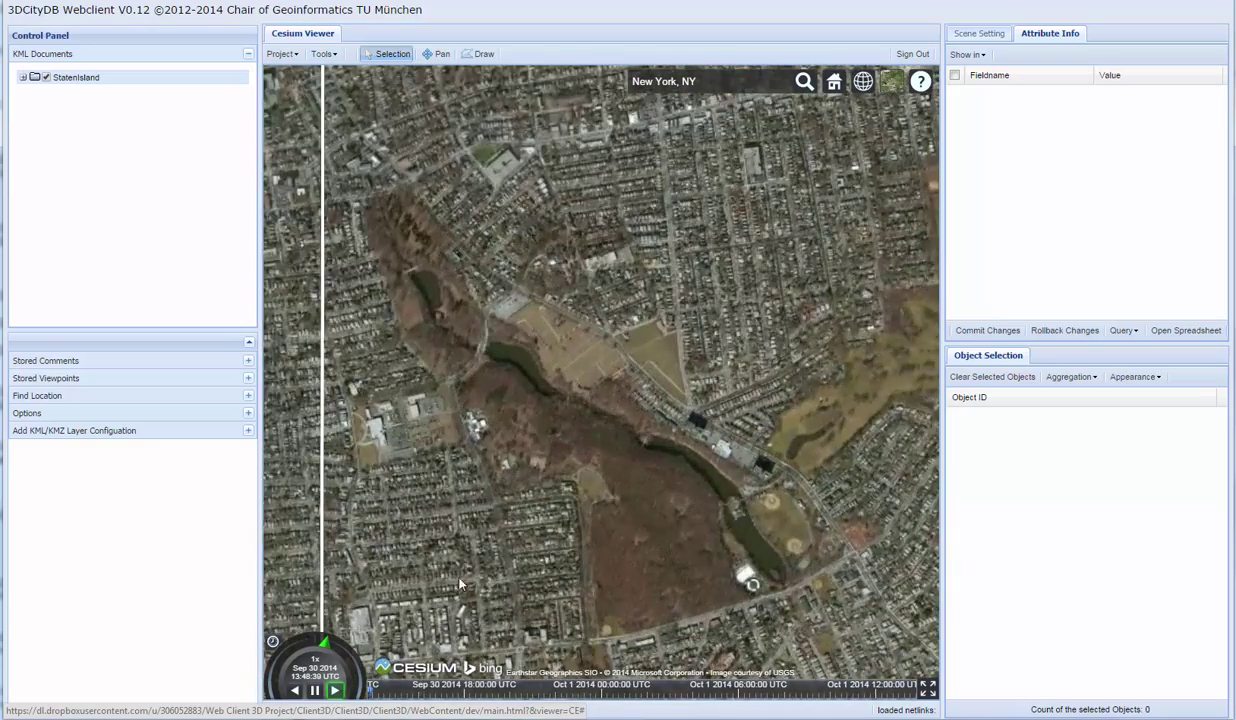
drag(437, 557, 499, 546)
drag(479, 499, 577, 388)
scroll(577, 388, up, 5)
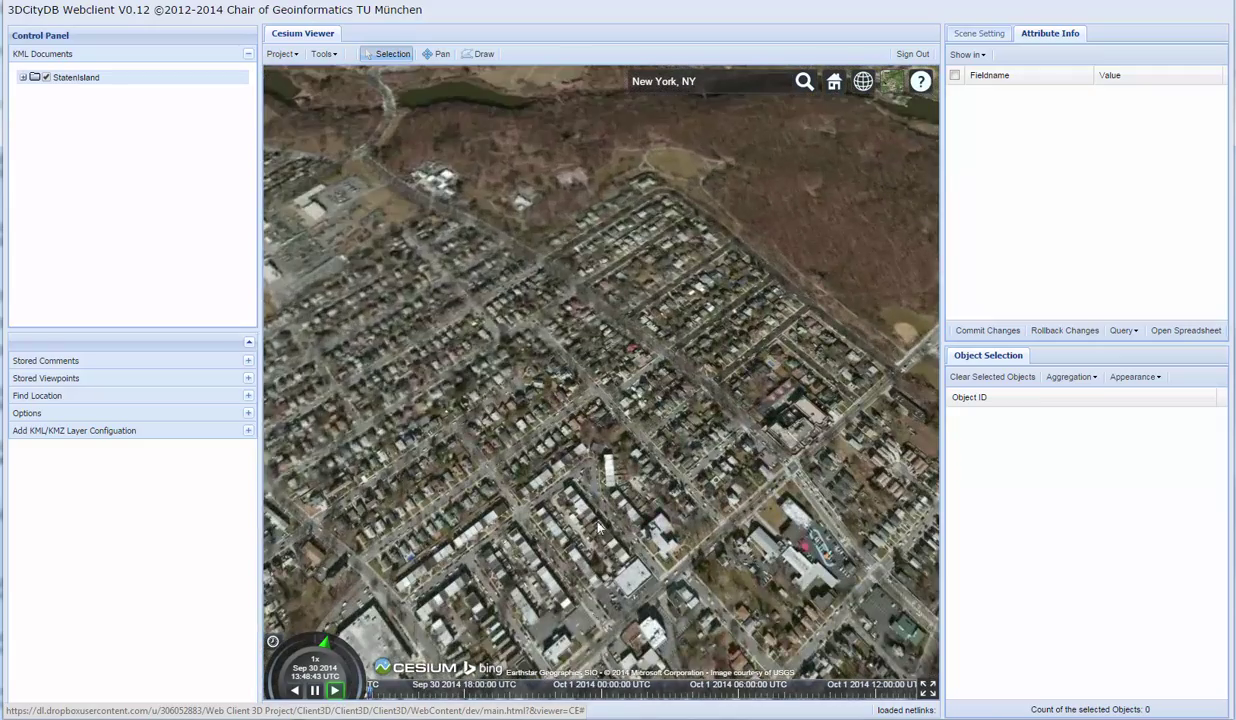
scroll(607, 397, up, 3)
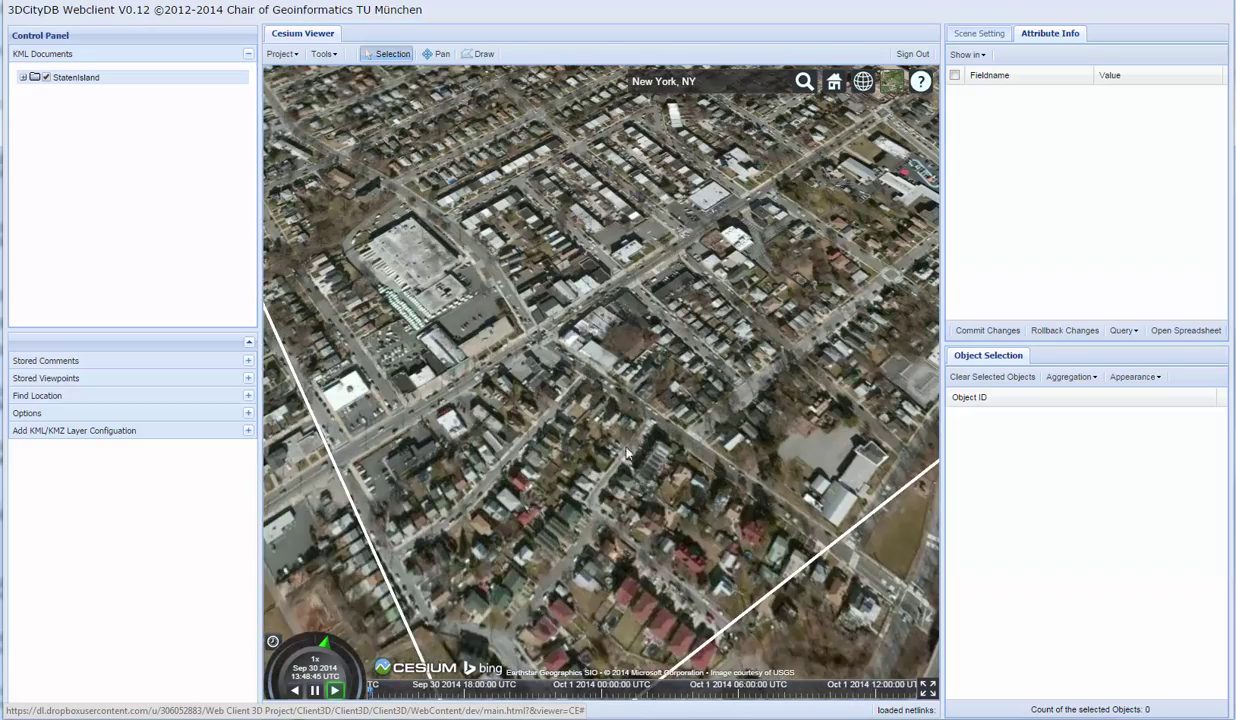
middle_drag(620, 463, 602, 505)
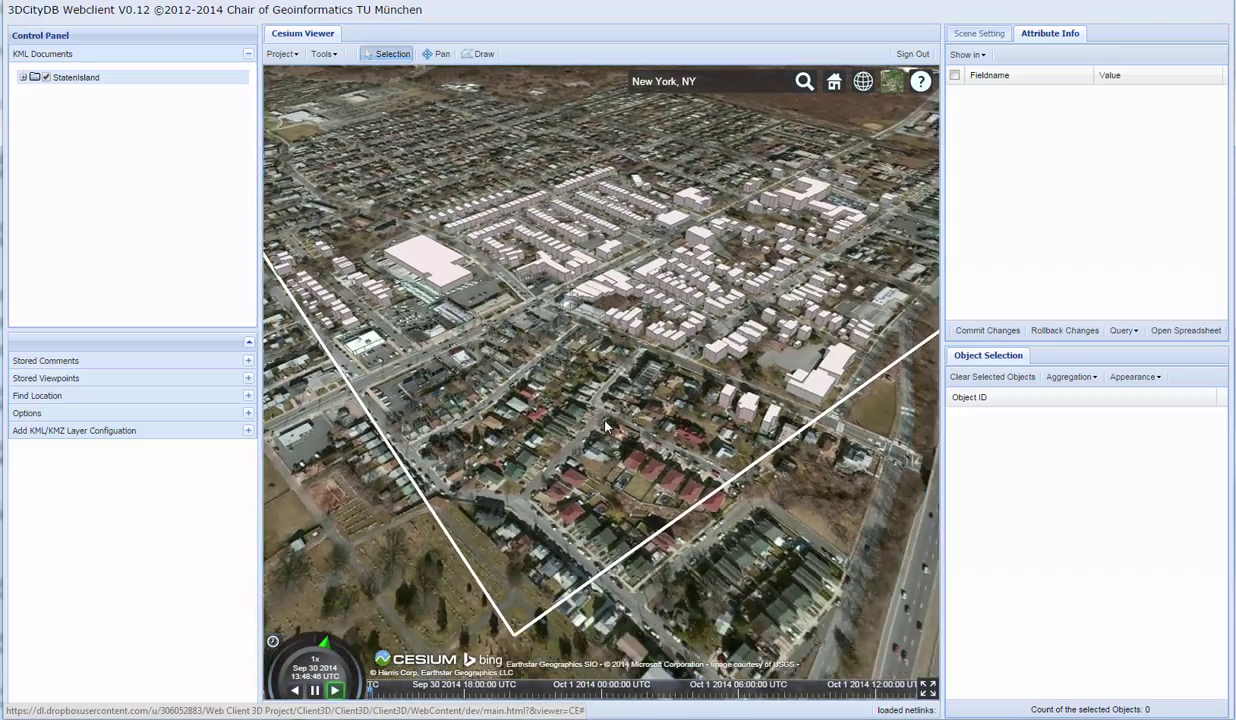
scroll(645, 585, up, 3)
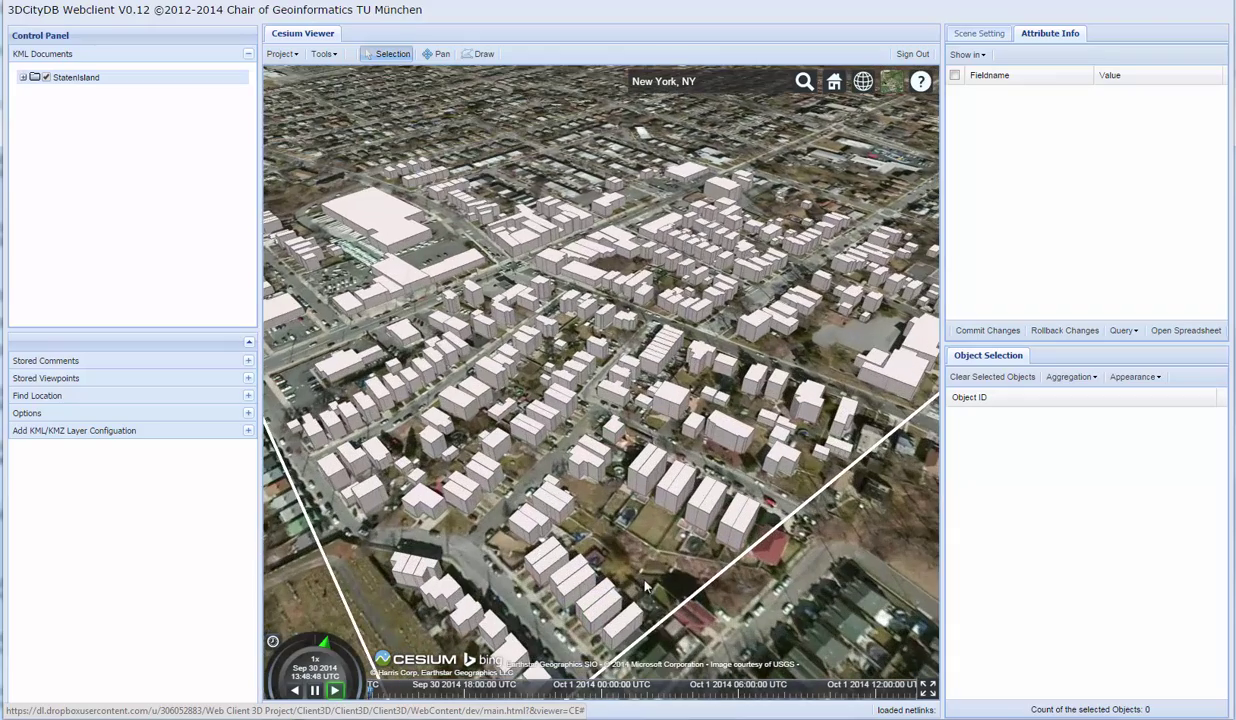
scroll(728, 533, up, 3)
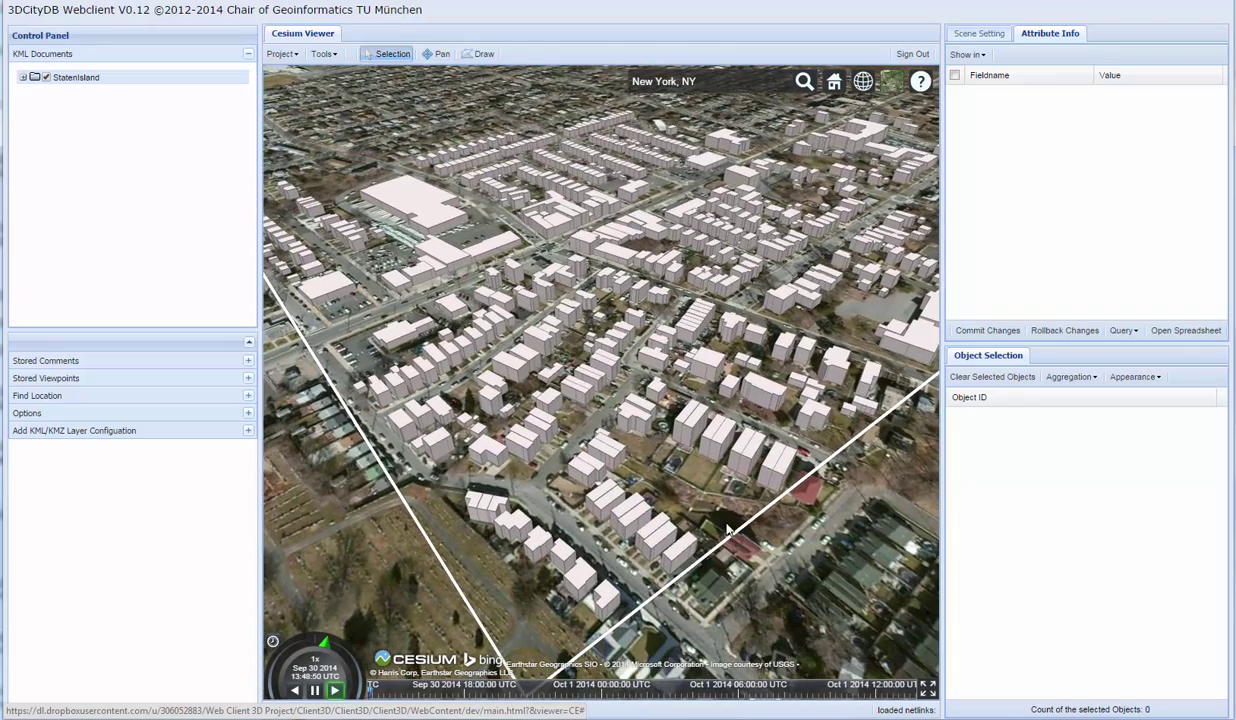
Step: Expand the StatenIsland layer's tile list and pan across the buildings toward the highway
click(23, 77)
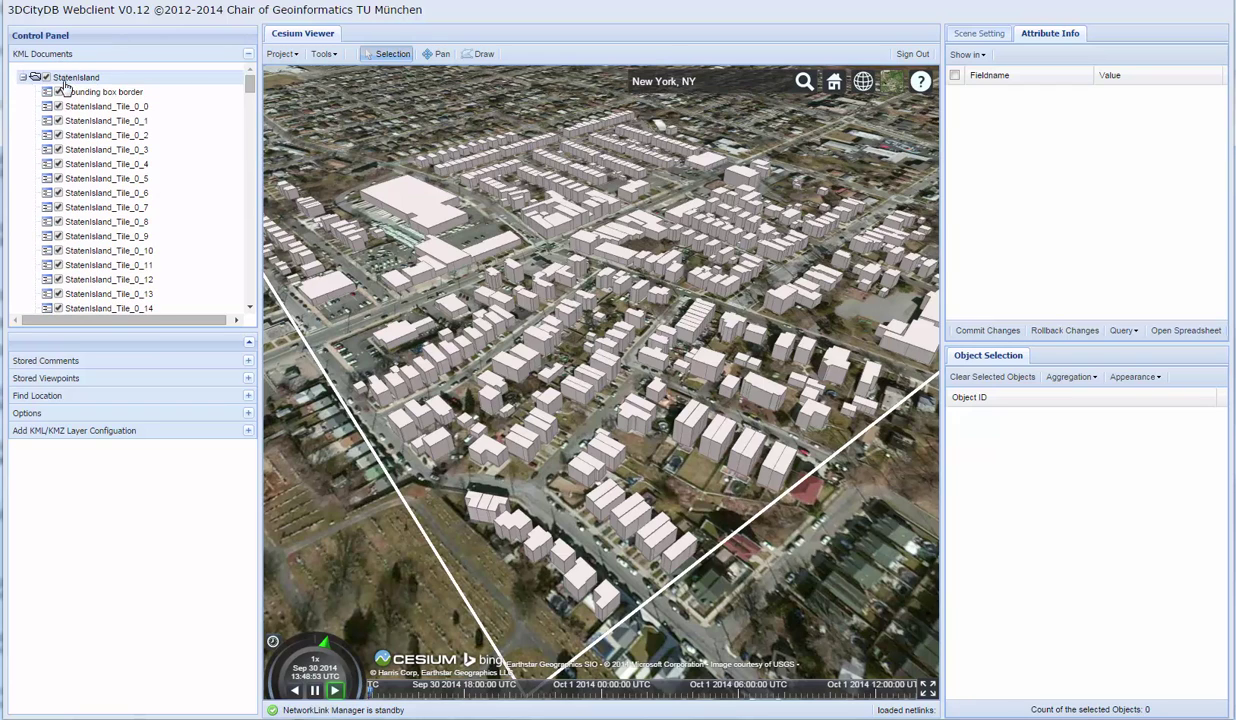
mouse_move(249, 87)
mouse_down()
mouse_move(237, 311)
mouse_move(238, 72)
mouse_up()
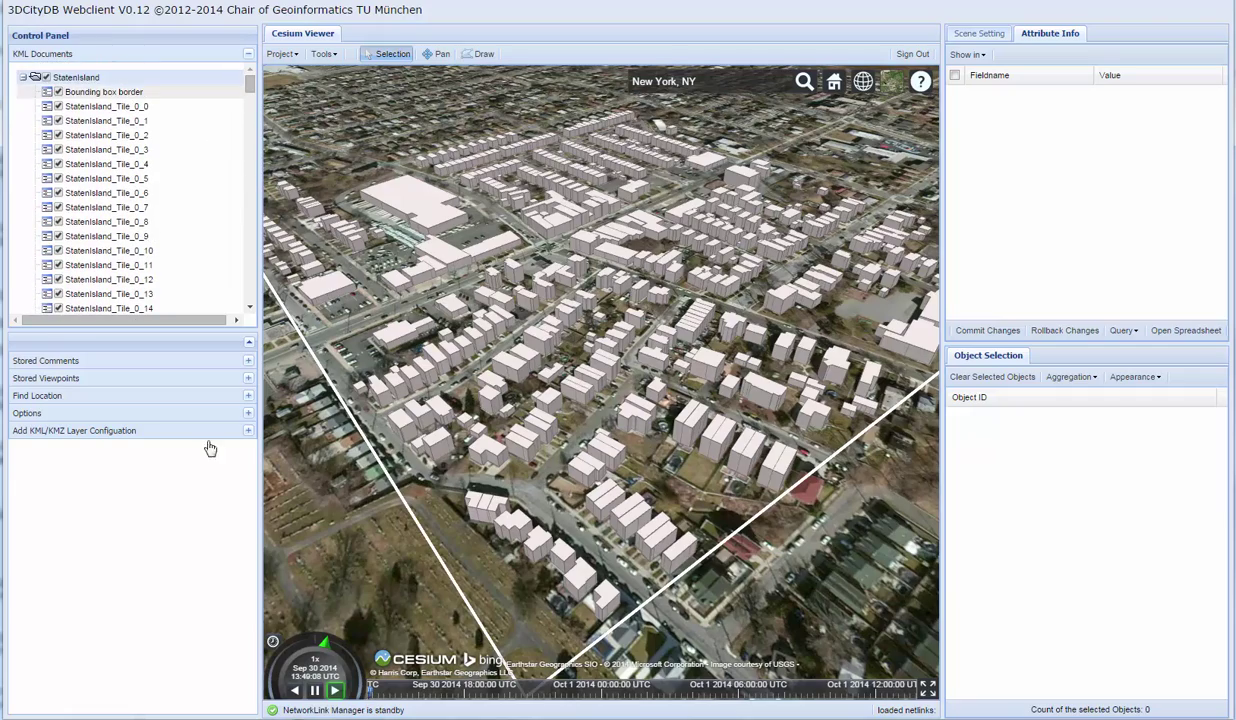
drag(822, 478, 737, 537)
drag(883, 394, 712, 528)
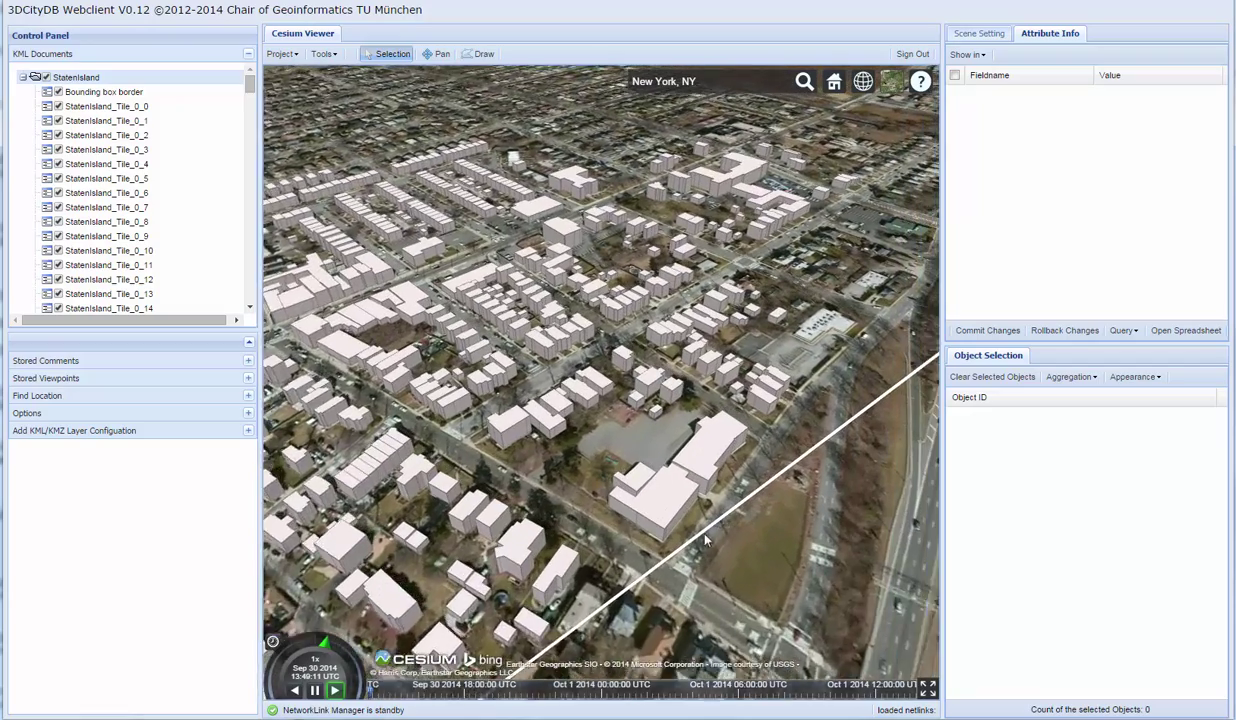
drag(808, 330, 787, 415)
drag(820, 299, 756, 360)
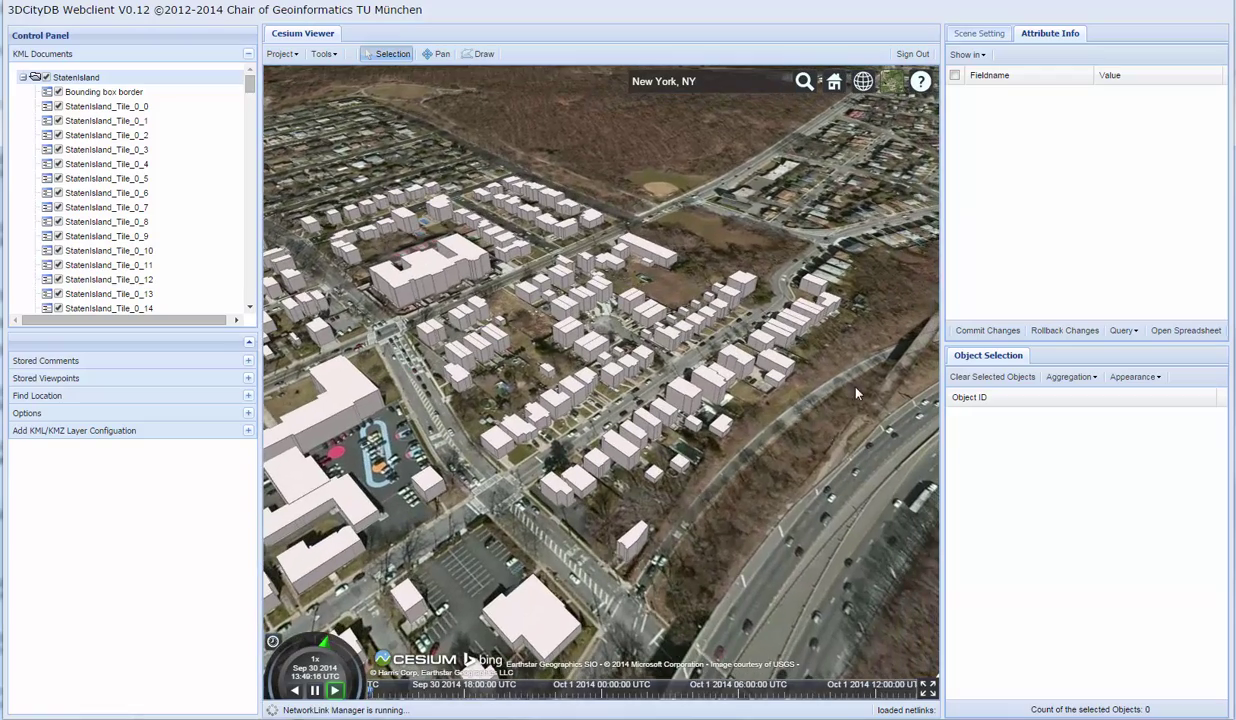
drag(840, 337, 750, 440)
Step: Tilt the view, pan past the park, and zoom in on houses beside the forest
middle_drag(767, 457, 753, 413)
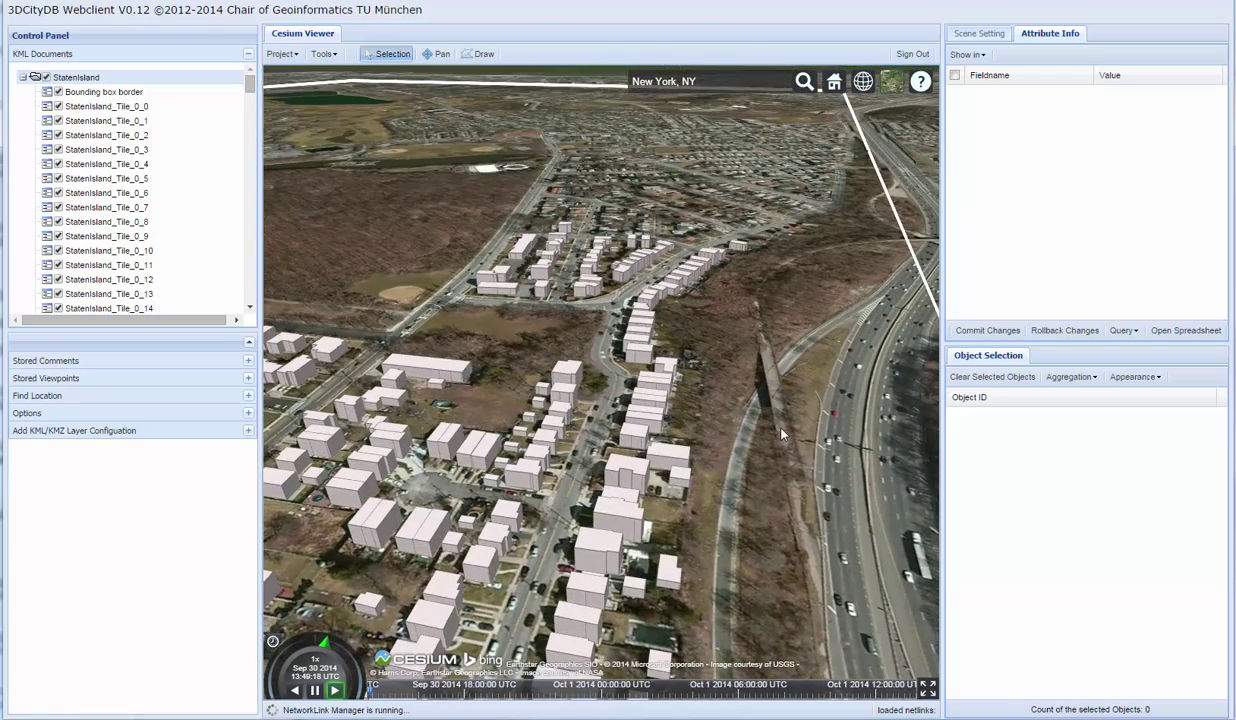
drag(747, 321, 741, 441)
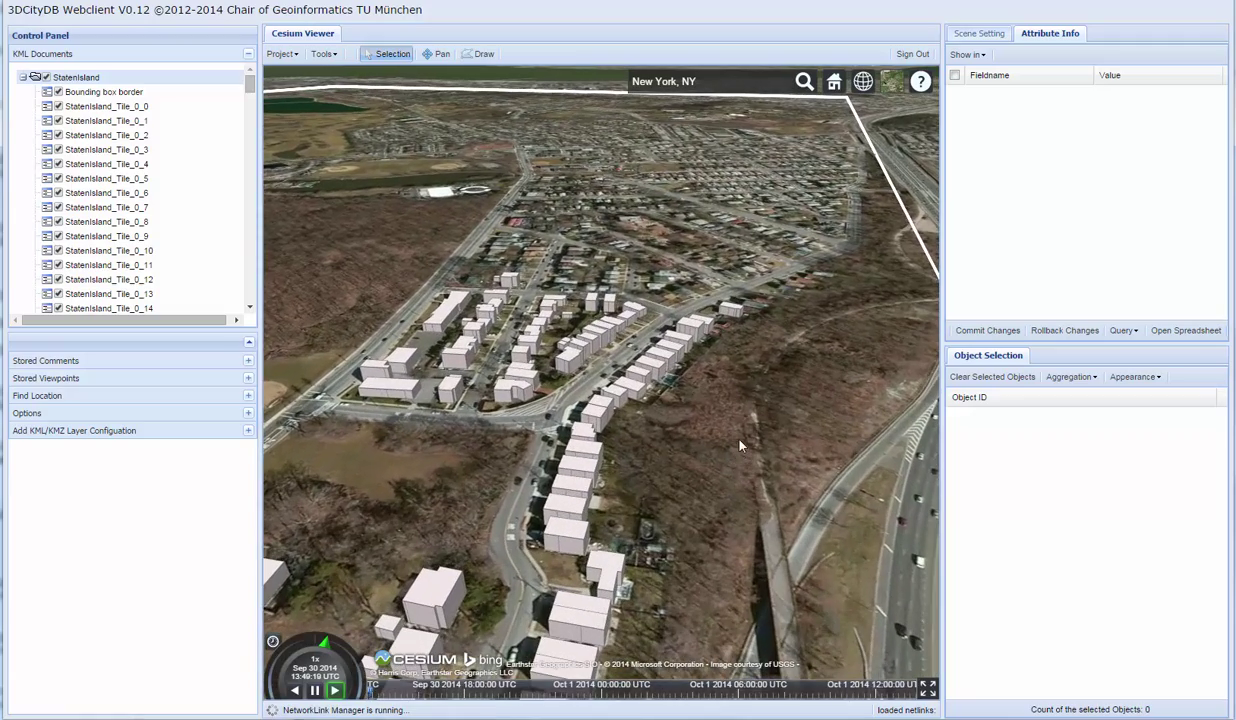
drag(778, 323, 720, 453)
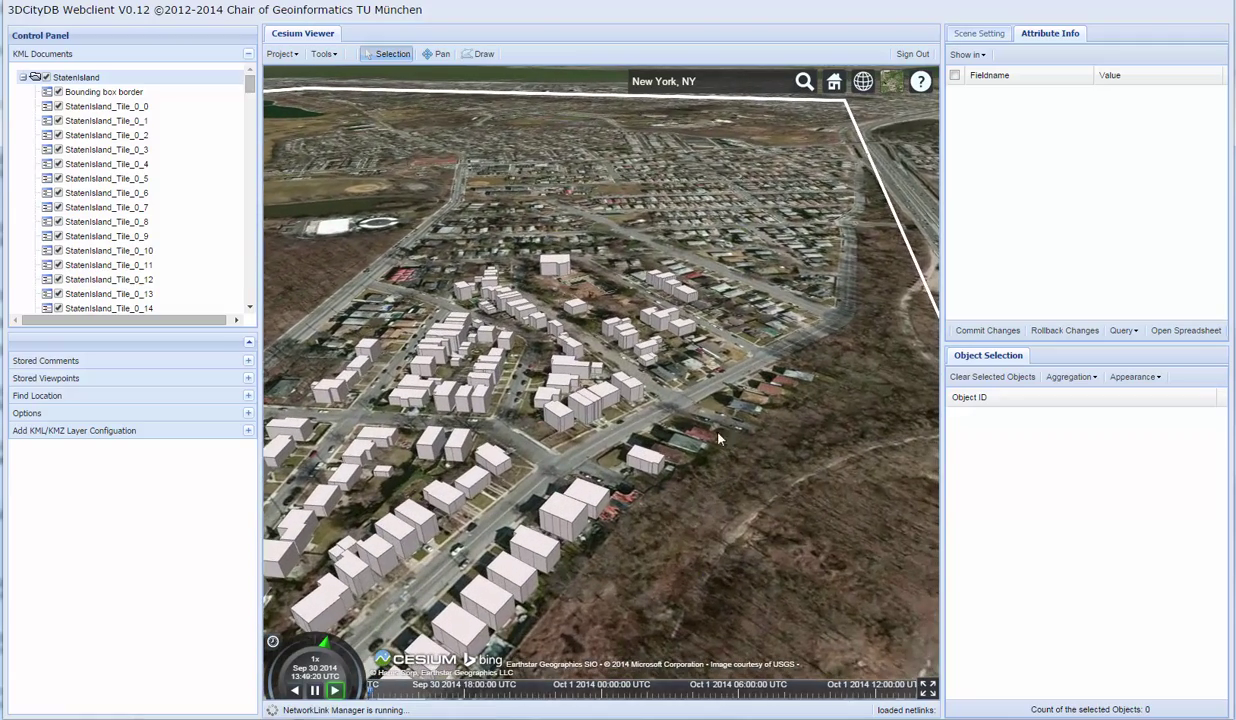
drag(713, 272, 614, 460)
drag(640, 205, 630, 250)
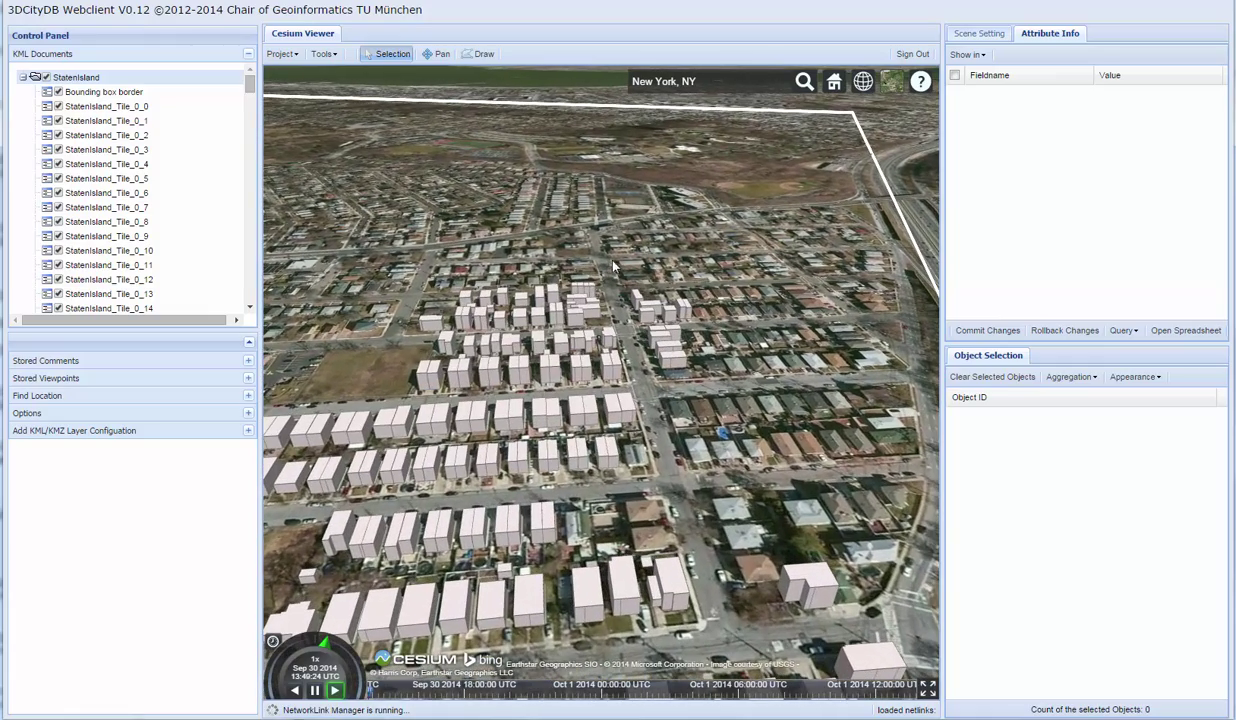
drag(694, 240, 650, 290)
drag(591, 214, 332, 388)
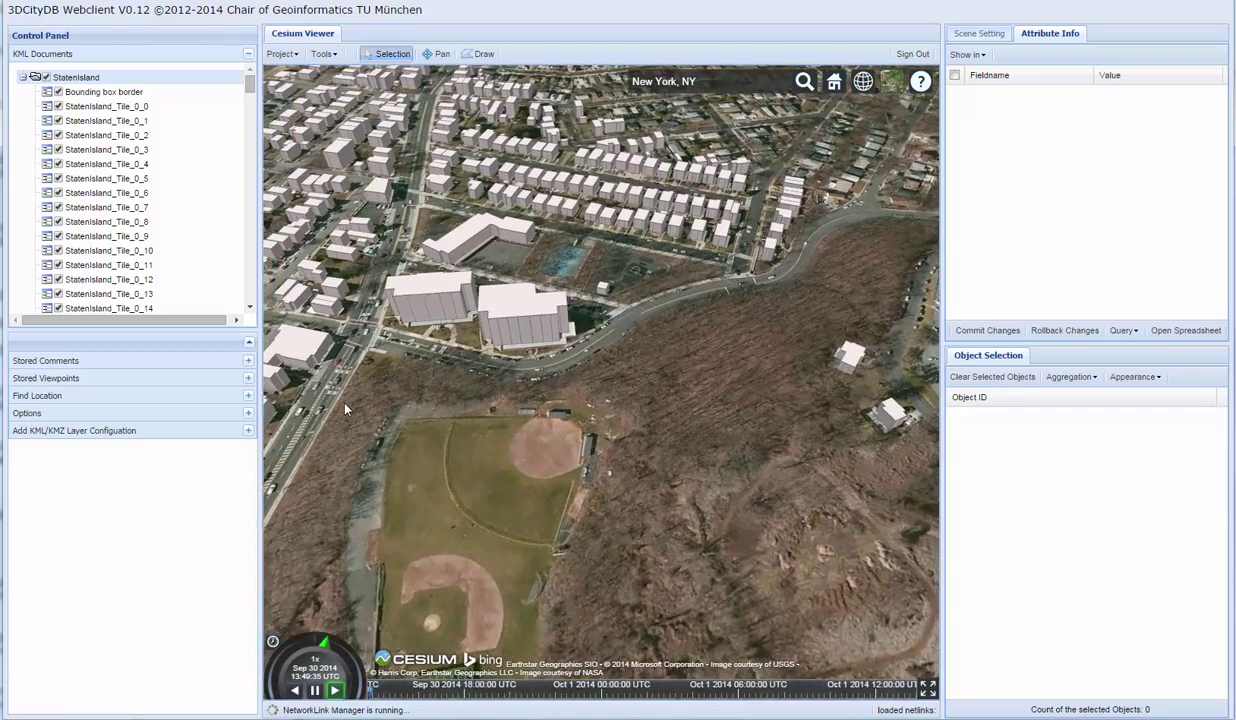
drag(738, 324, 573, 407)
scroll(573, 407, up, 5)
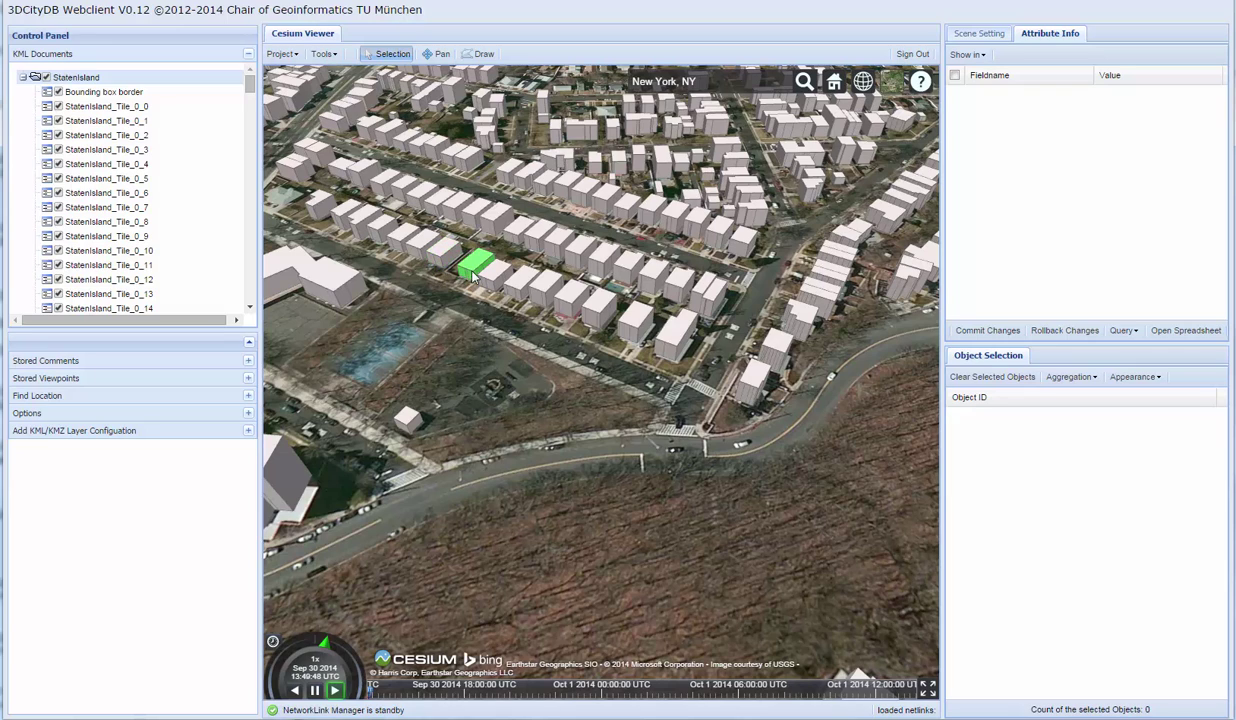
Step: Select a row house and five neighbouring houses to view attributes, then clear the selection
click(630, 333)
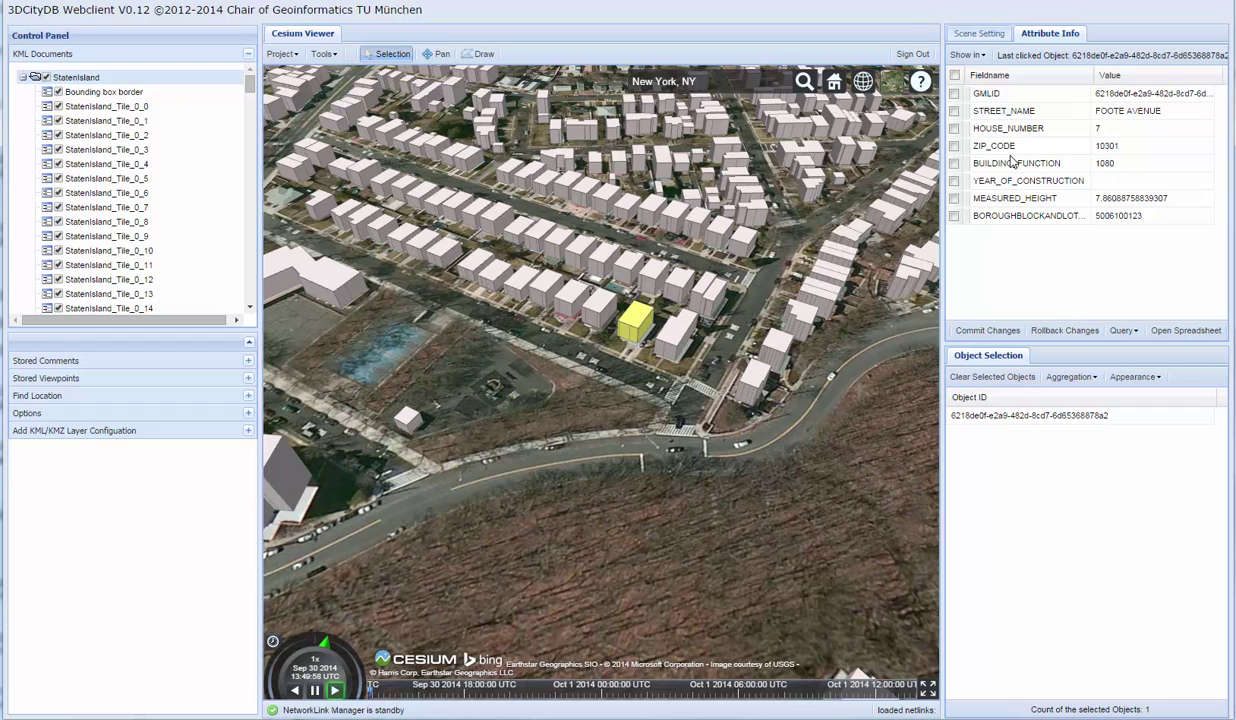
click(677, 339)
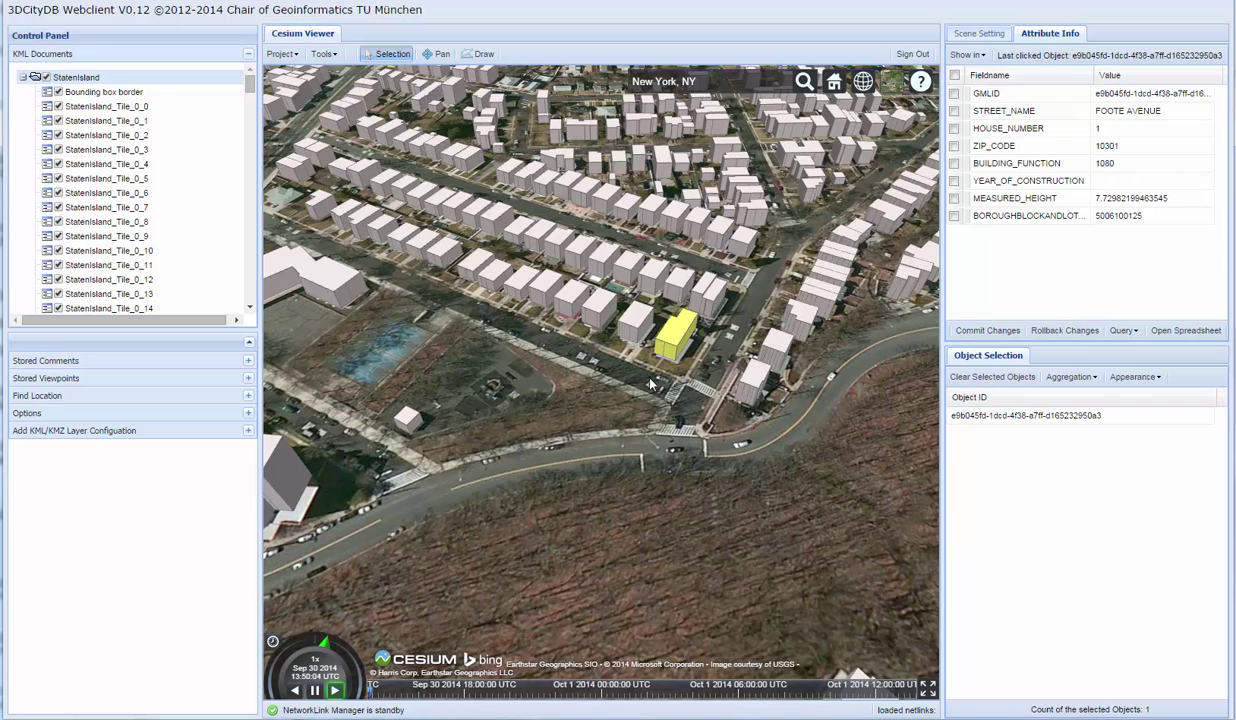
ctrl+click(636, 325)
ctrl+click(574, 304)
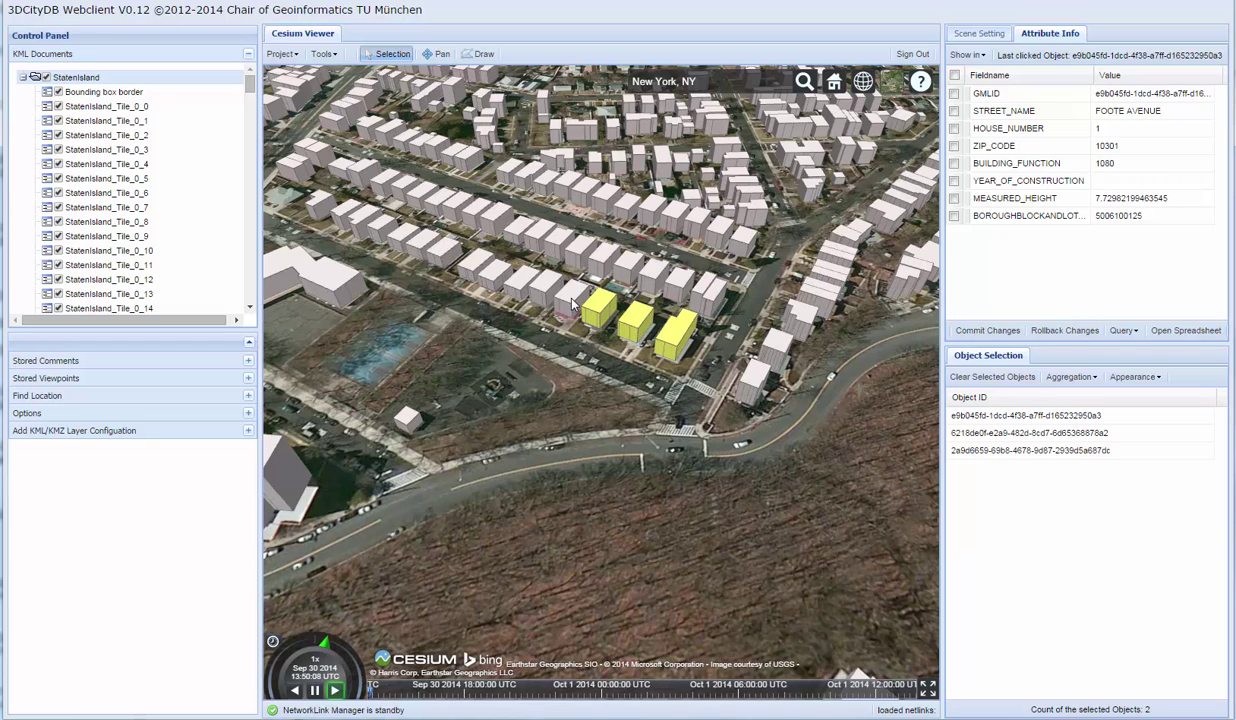
ctrl+click(570, 298)
ctrl+click(543, 287)
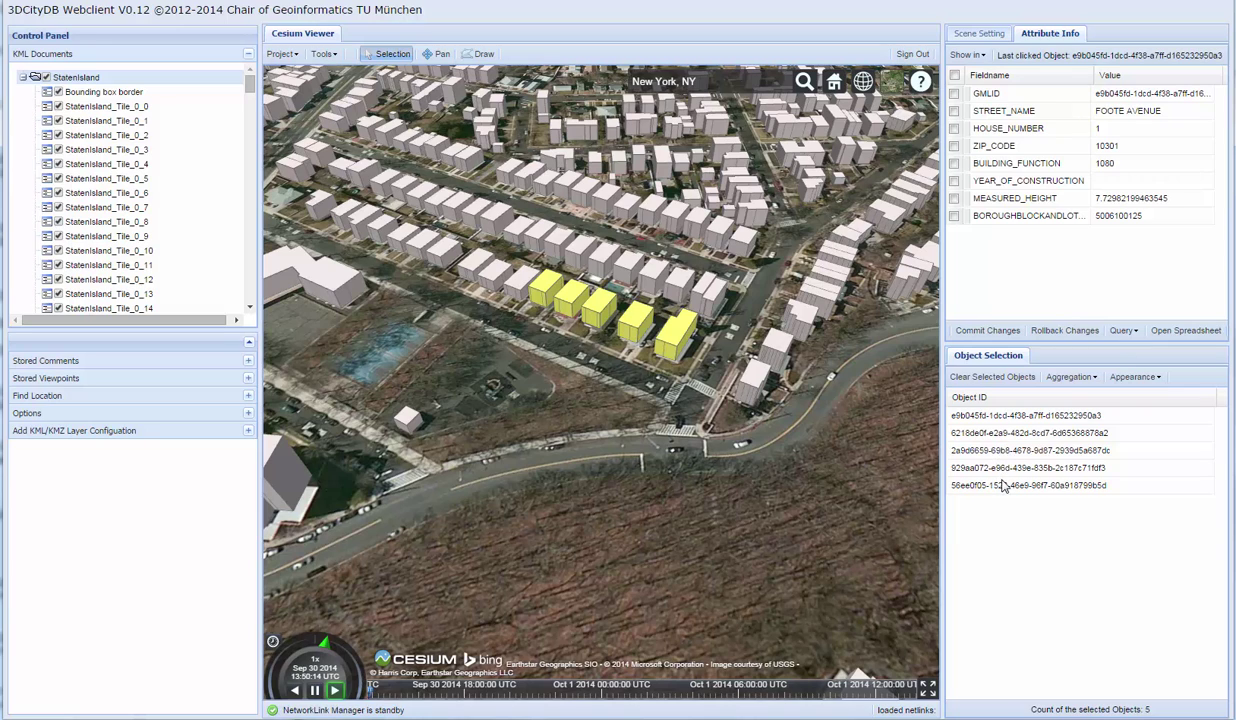
click(990, 377)
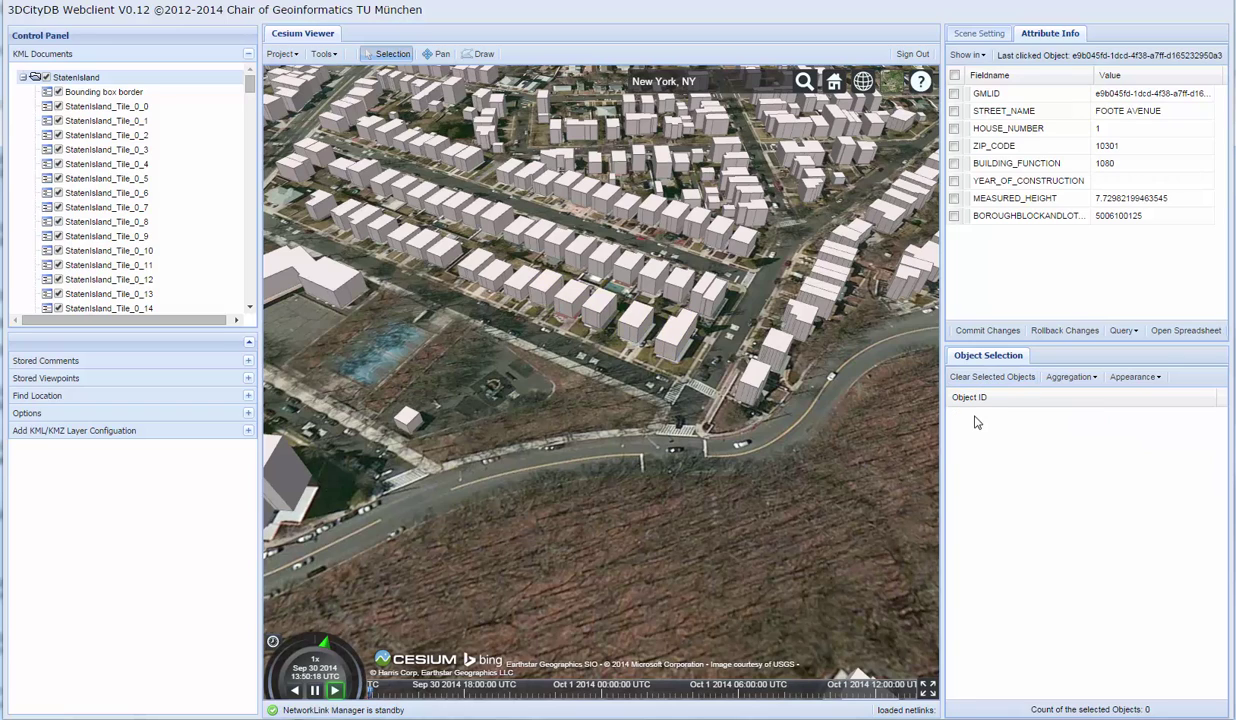
Step: Query by STREET_NAME to select the 16 FOOTE AVENUE buildings, then tick MEASURED_HEIGHT
click(954, 111)
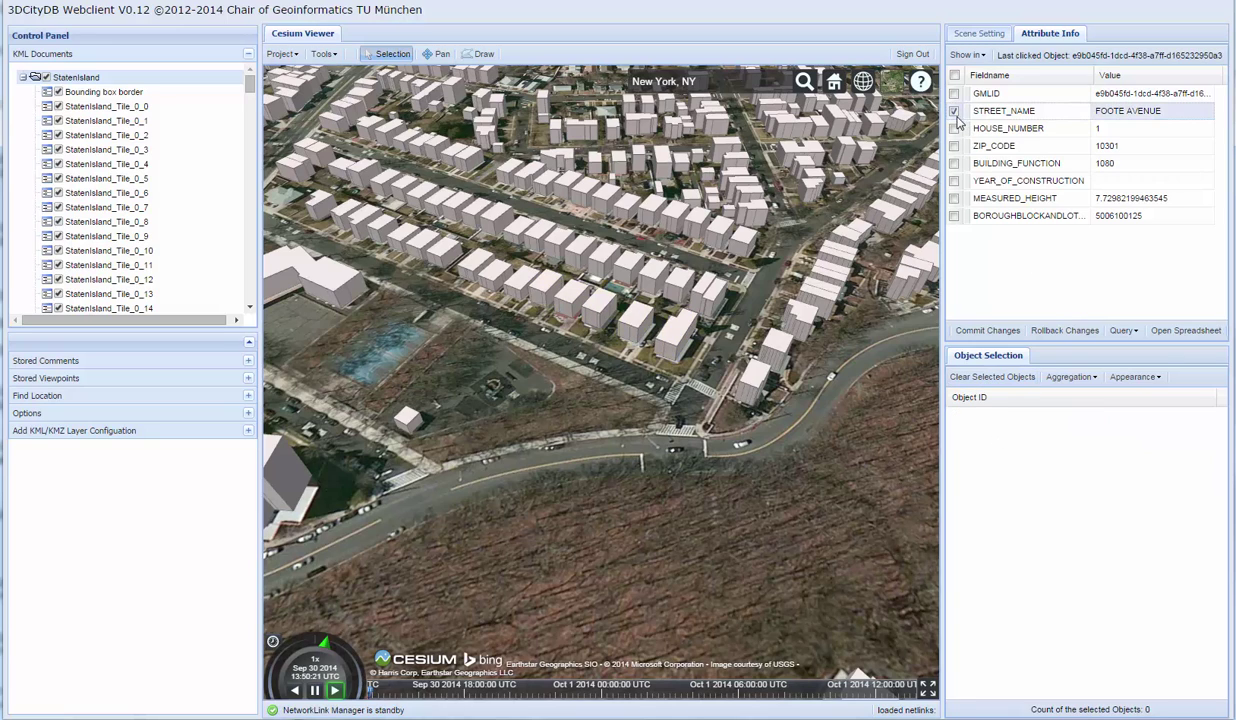
click(1123, 331)
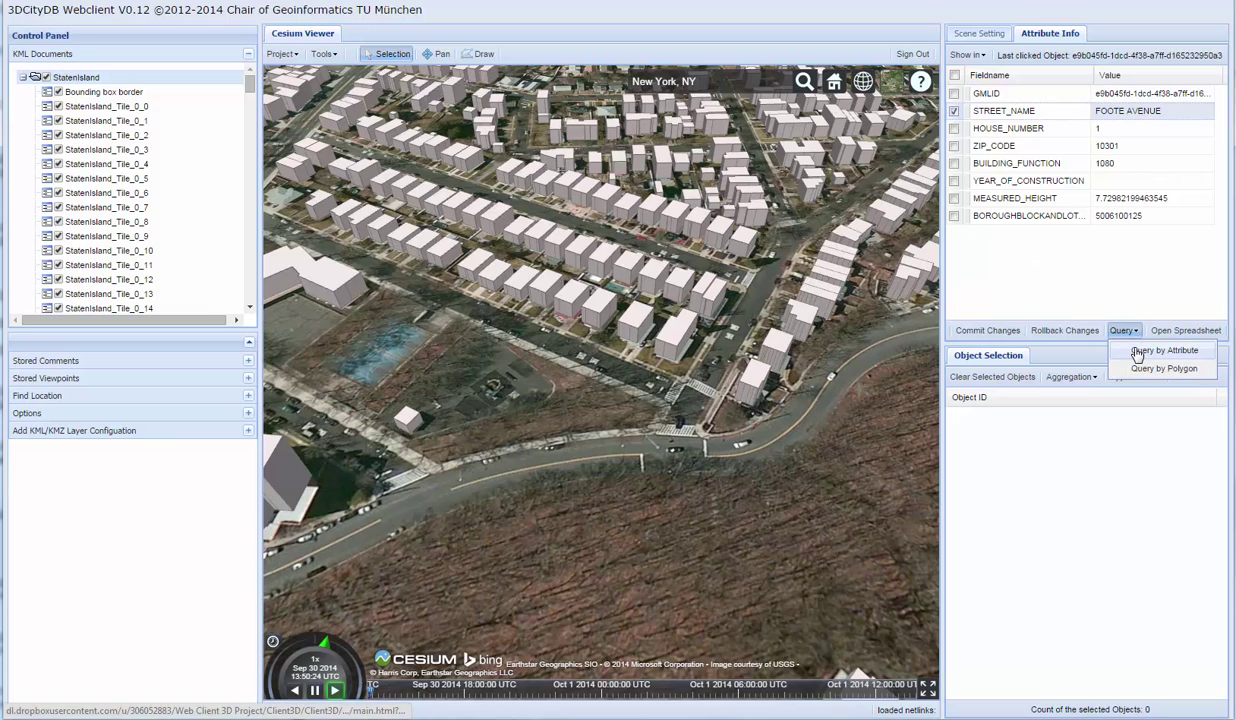
click(1137, 352)
key(Return)
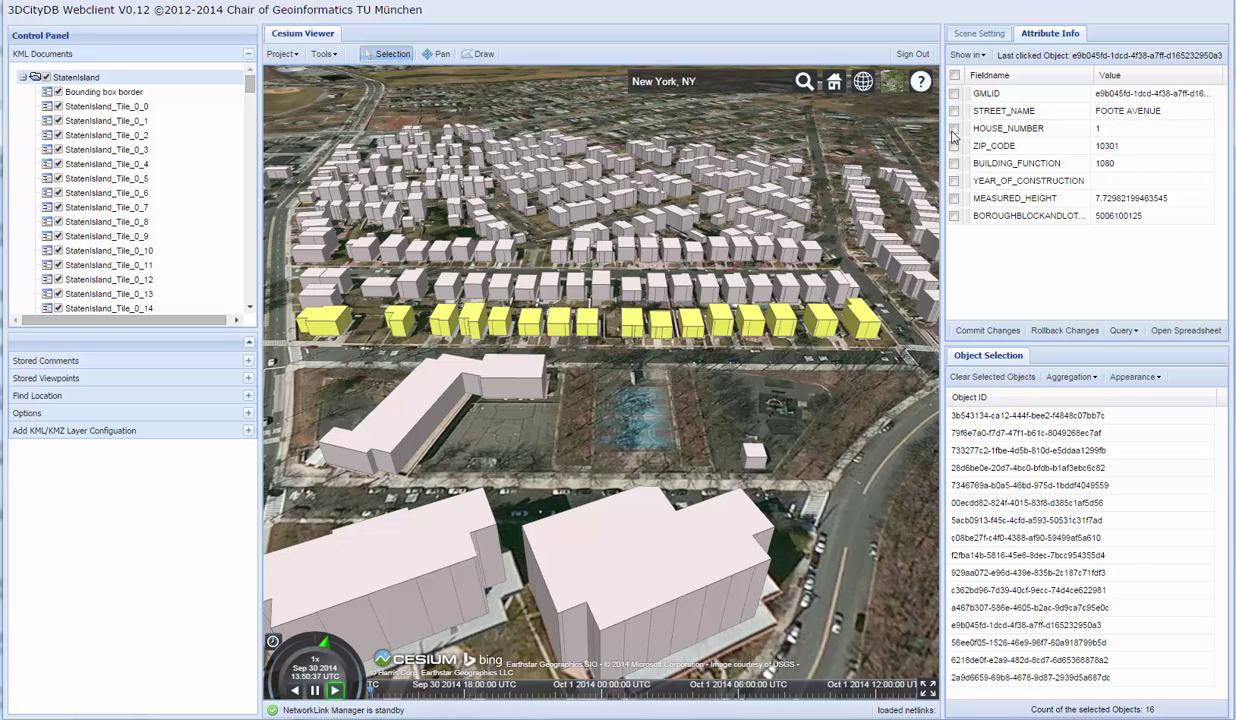
click(954, 198)
Step: Compute the minimum MEASURED_HEIGHT as 5.18775908315045 via Aggregation, then clear the selected objects
click(1066, 378)
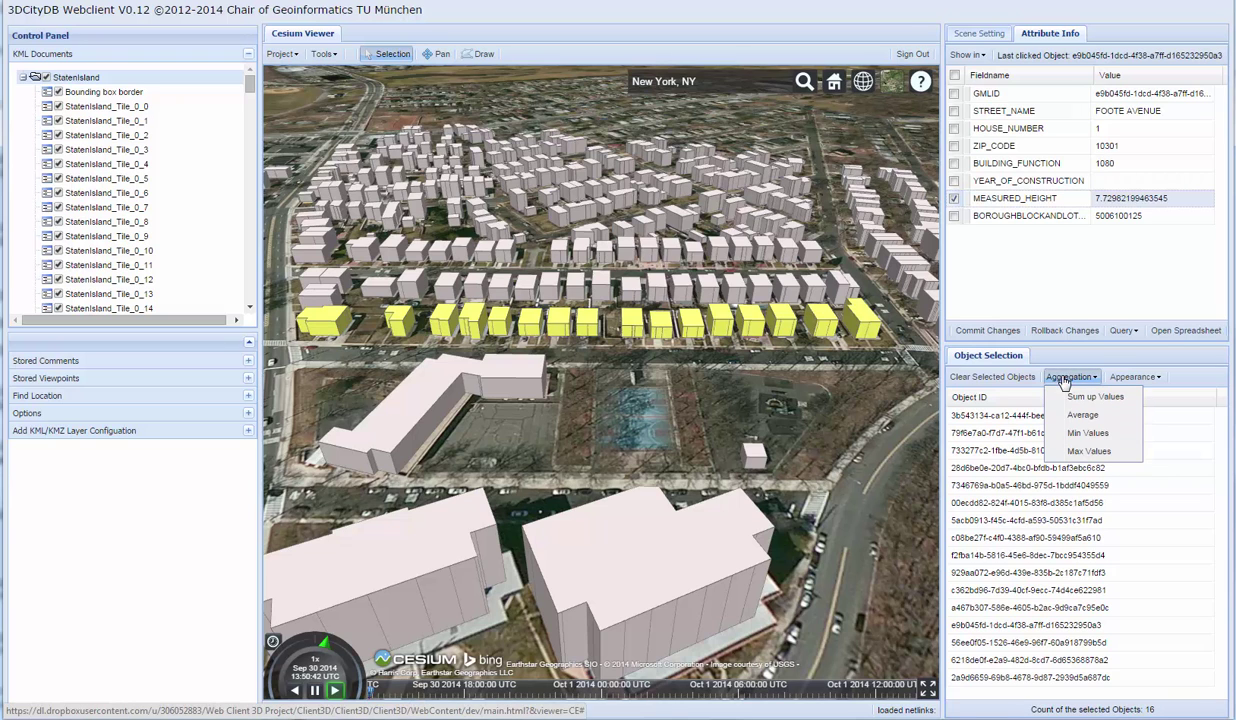
click(1078, 432)
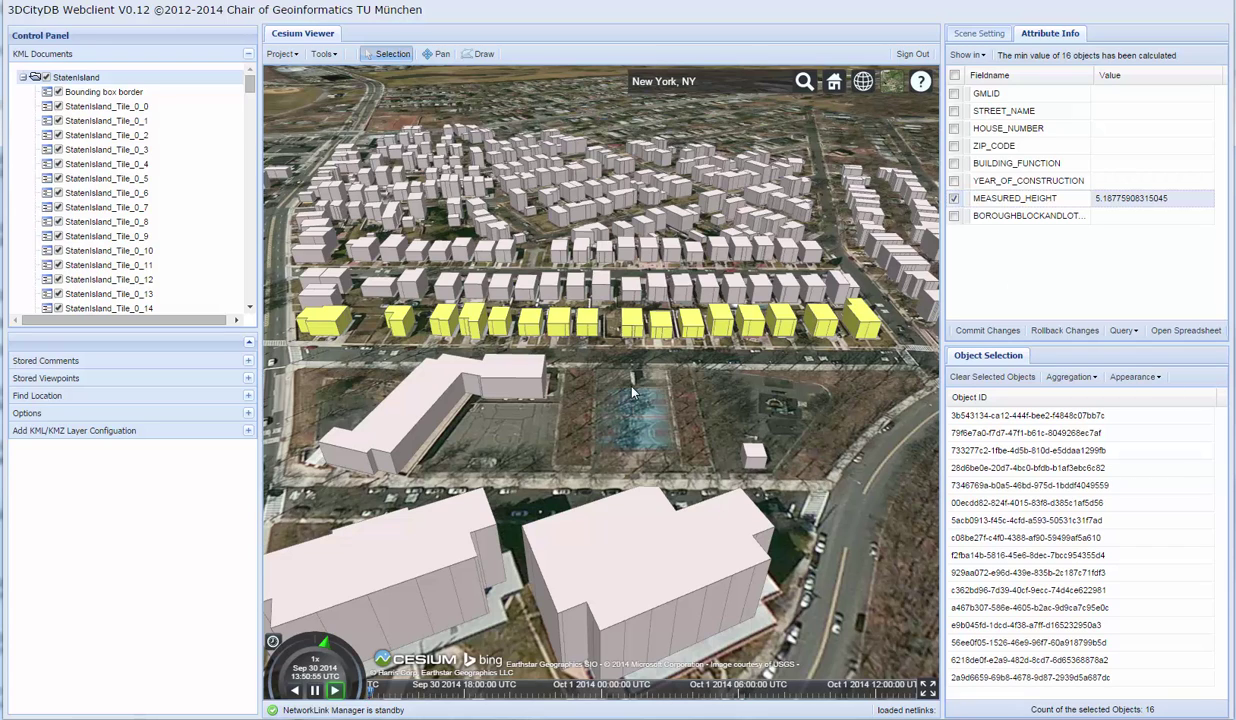
click(956, 199)
click(995, 376)
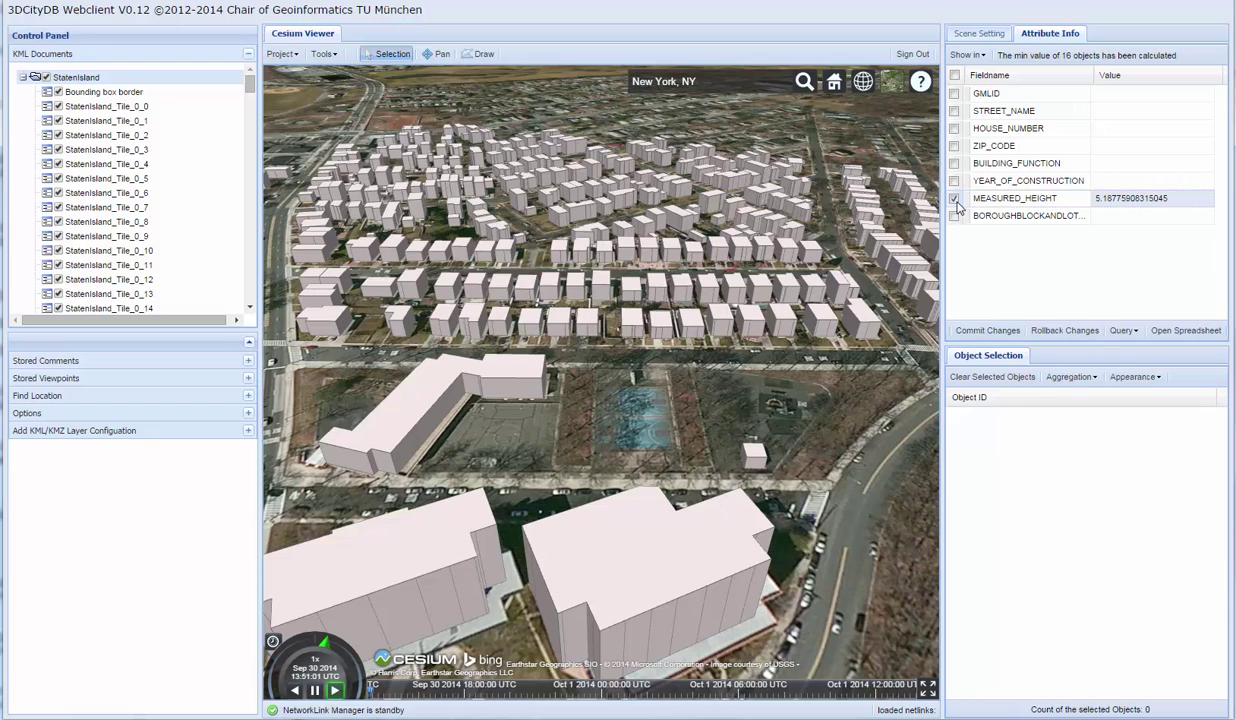
Step: Query MEASURED_HEIGHT <5.0 to select the 2902 low buildings
double_click(1112, 200)
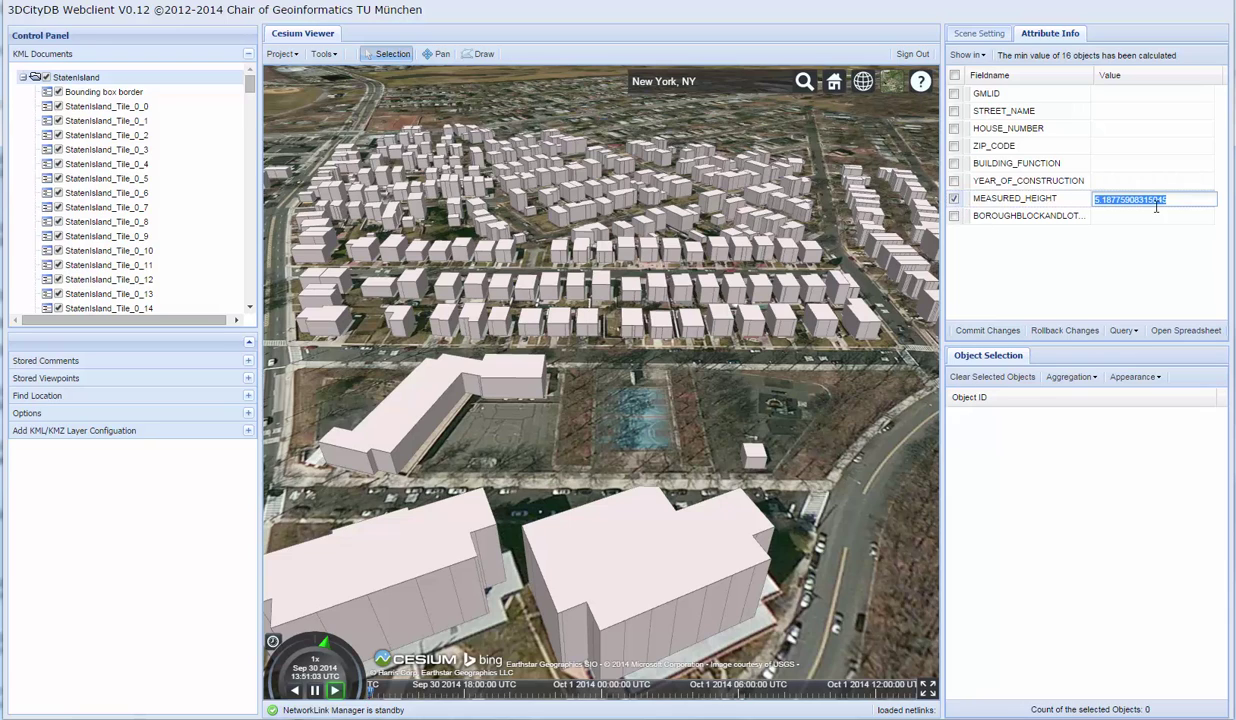
text(-)
click(1122, 330)
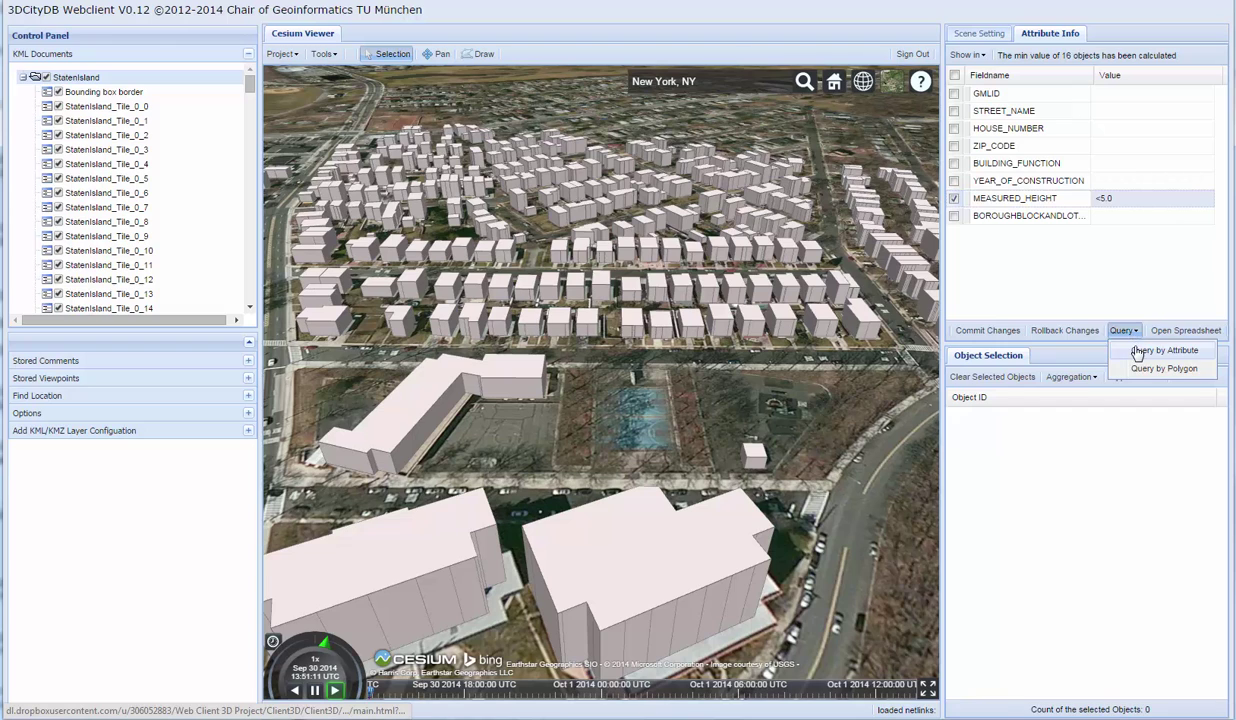
click(1137, 351)
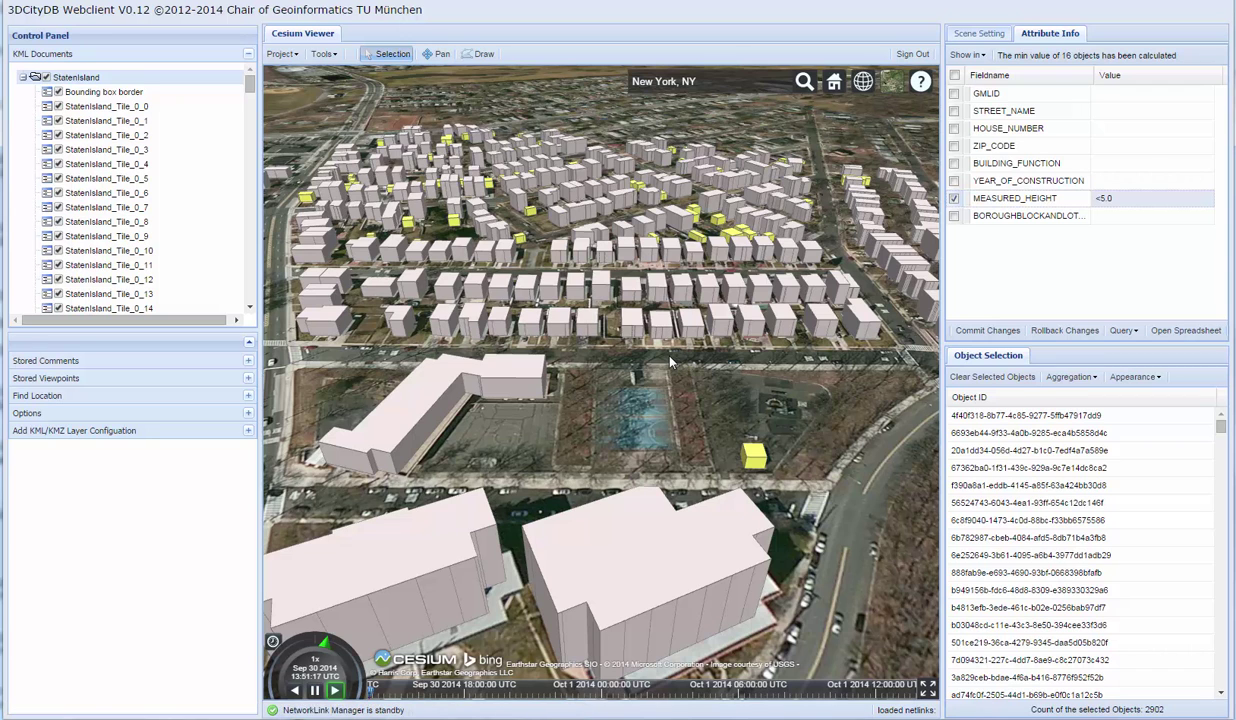
Step: Pan and zoom around the neighbourhood to inspect the yellow-highlighted low buildings
drag(660, 367, 640, 367)
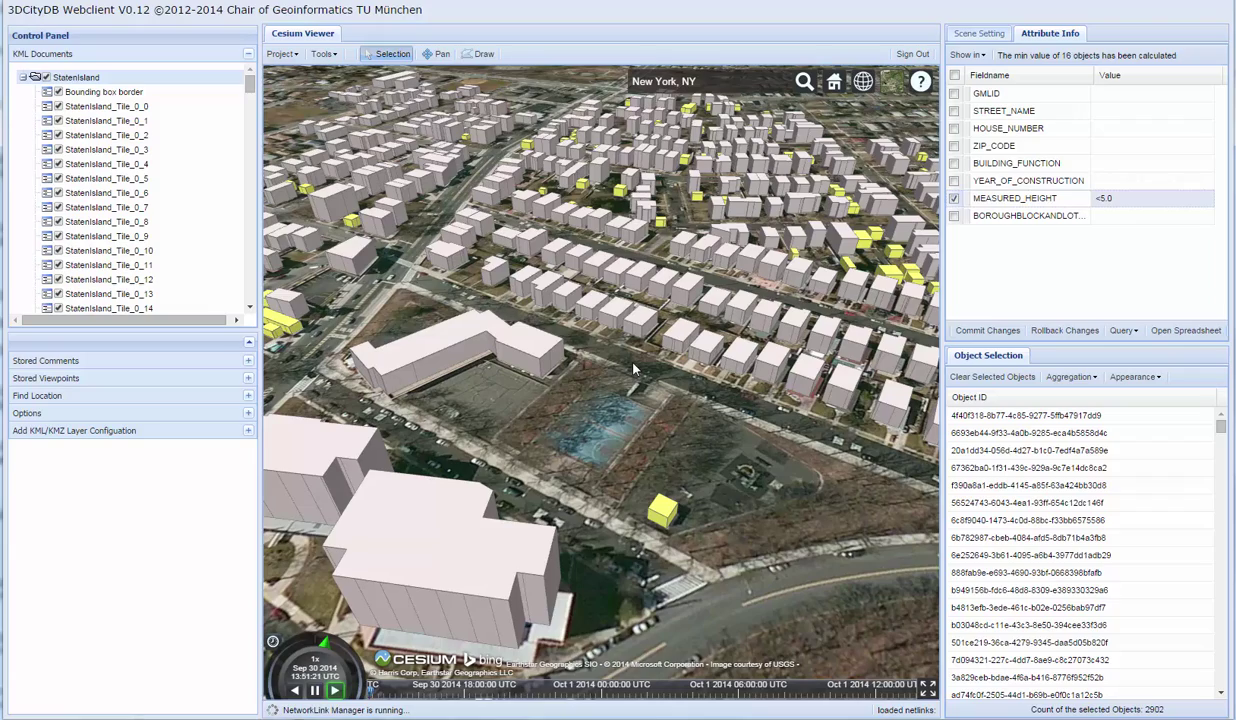
mouse_move(633, 369)
mouse_down()
mouse_move(616, 353)
mouse_move(629, 373)
mouse_up()
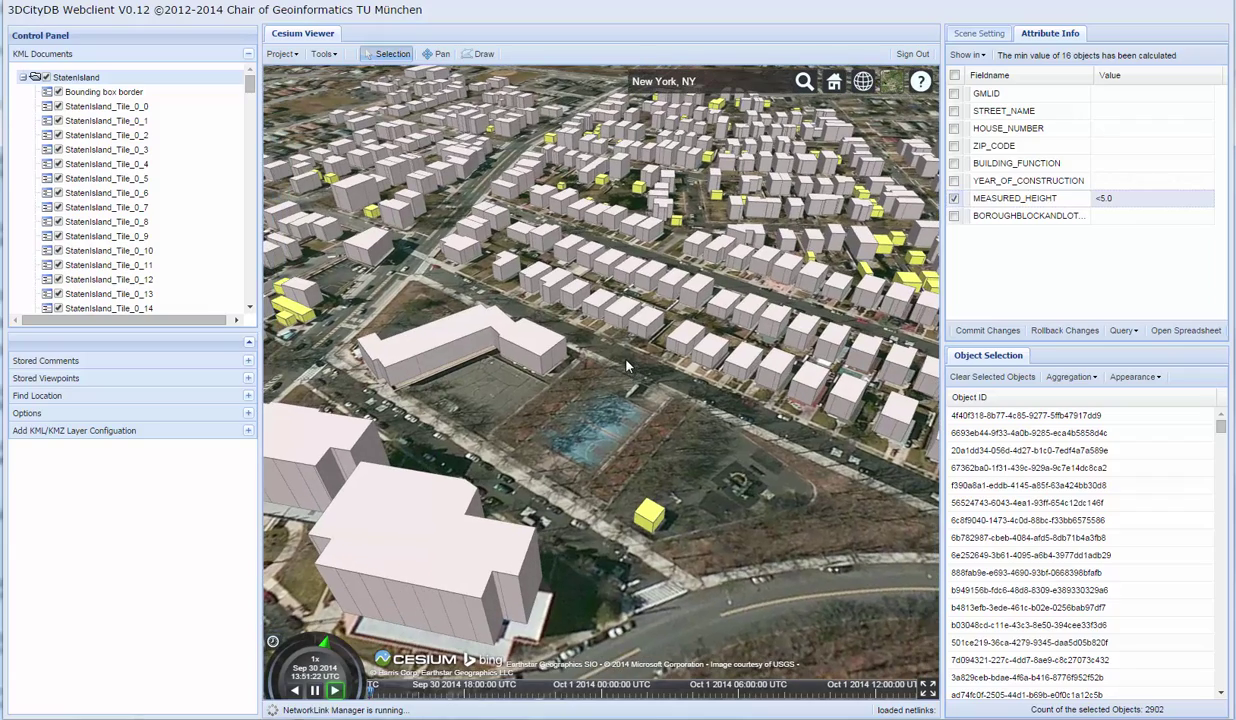
scroll(626, 364, down, 5)
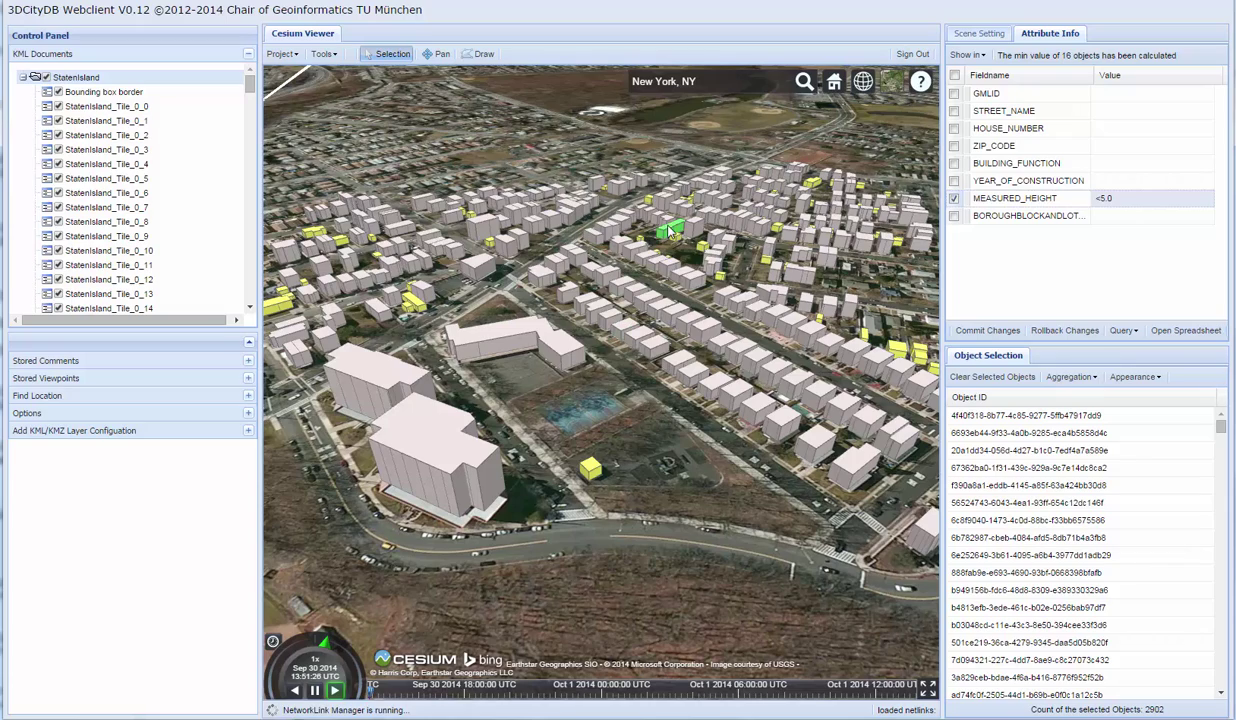
scroll(642, 329, up, 2)
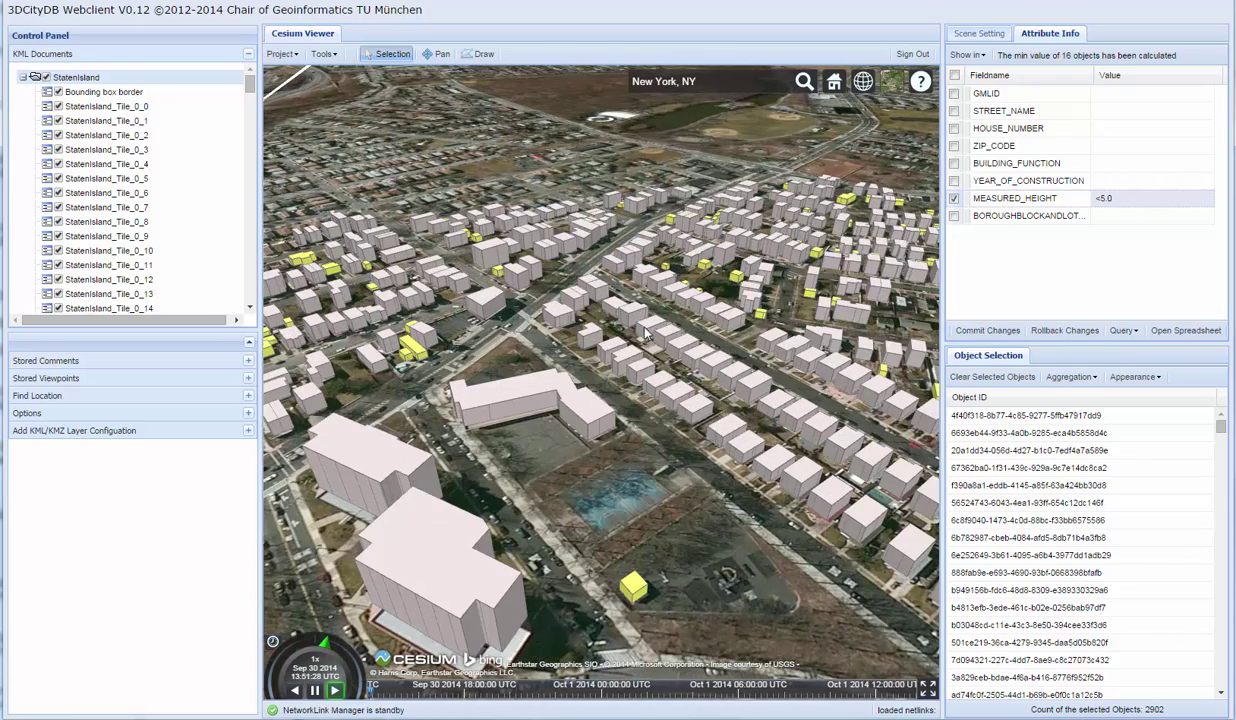
scroll(642, 329, down, 2)
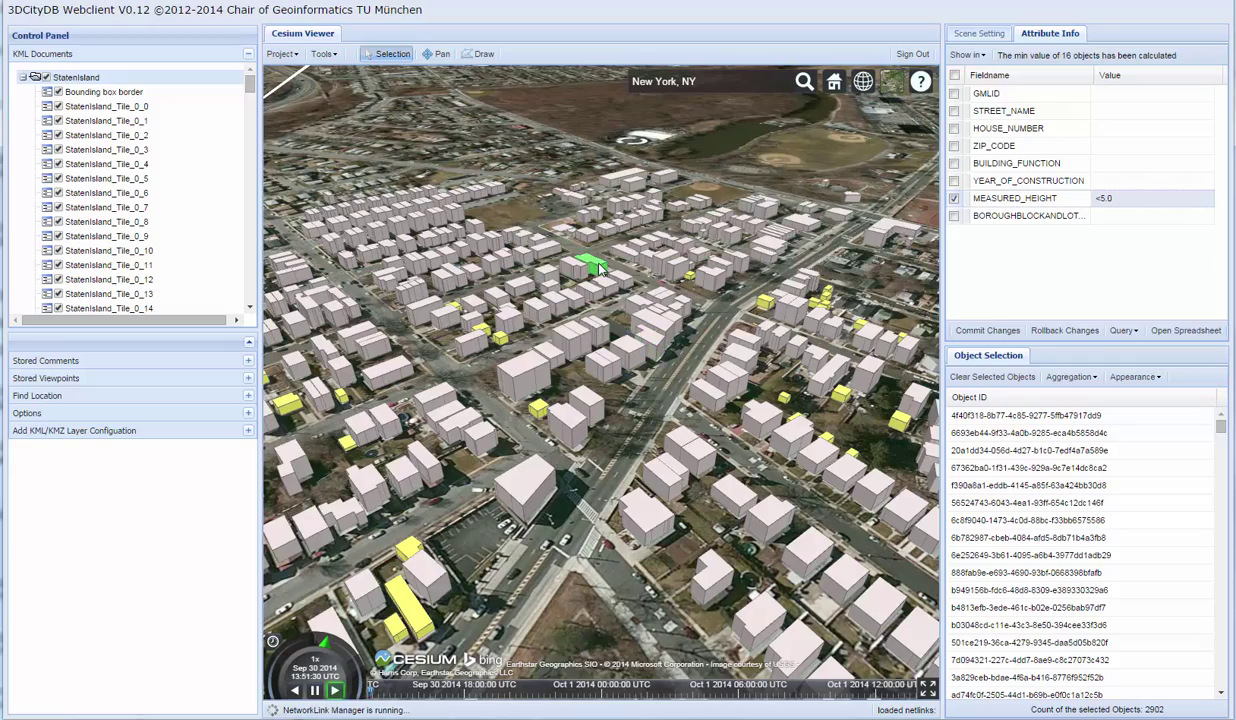